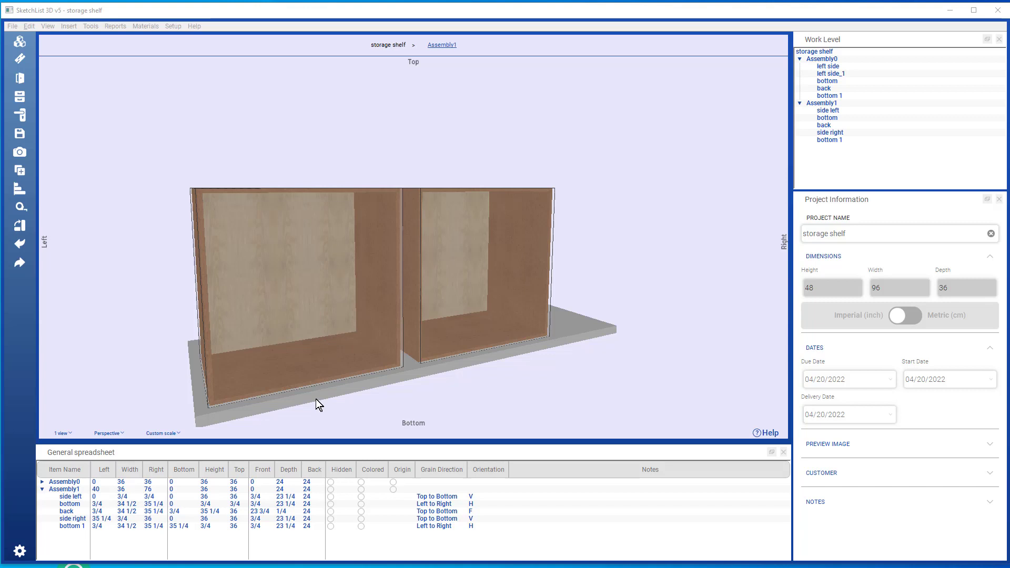
Delete Assembly1 from the storage shelf project.
left_click(470, 268)
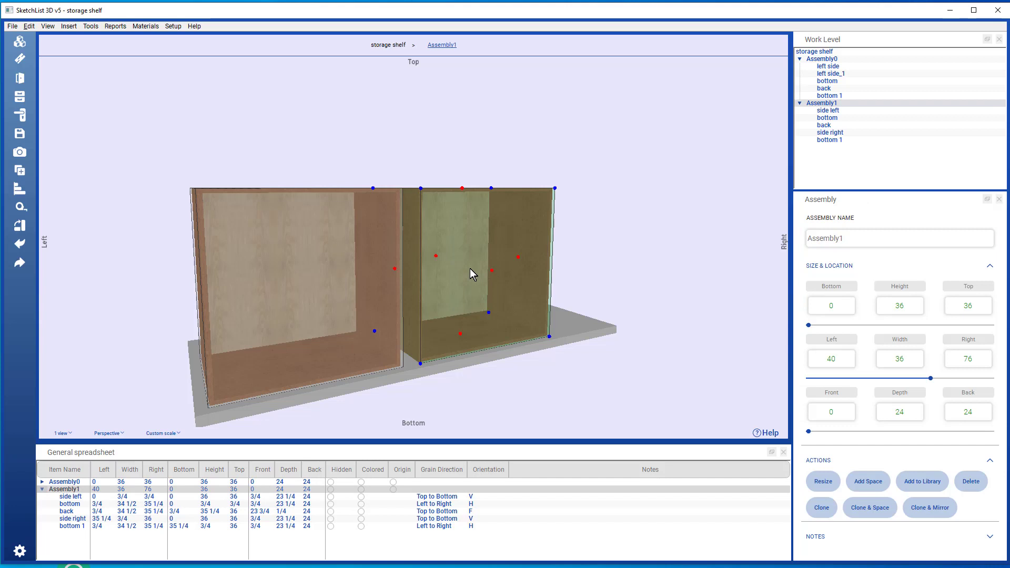
key("Delete")
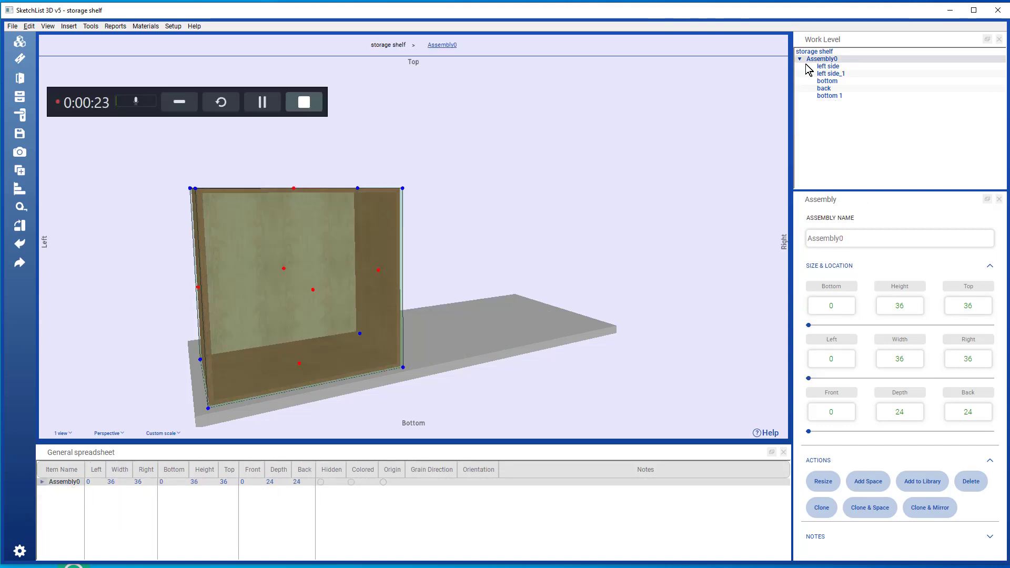
Rename the board "bottom 1" in Assembly0 as "top".
left_click(829, 96)
left_click_drag(842, 240, 726, 230)
type("top")
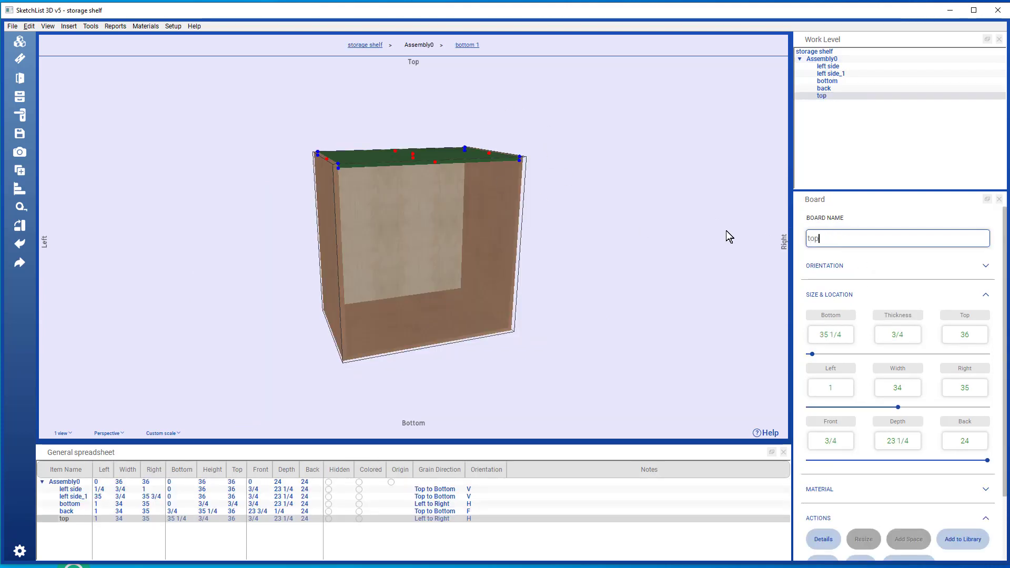
left_click(597, 290)
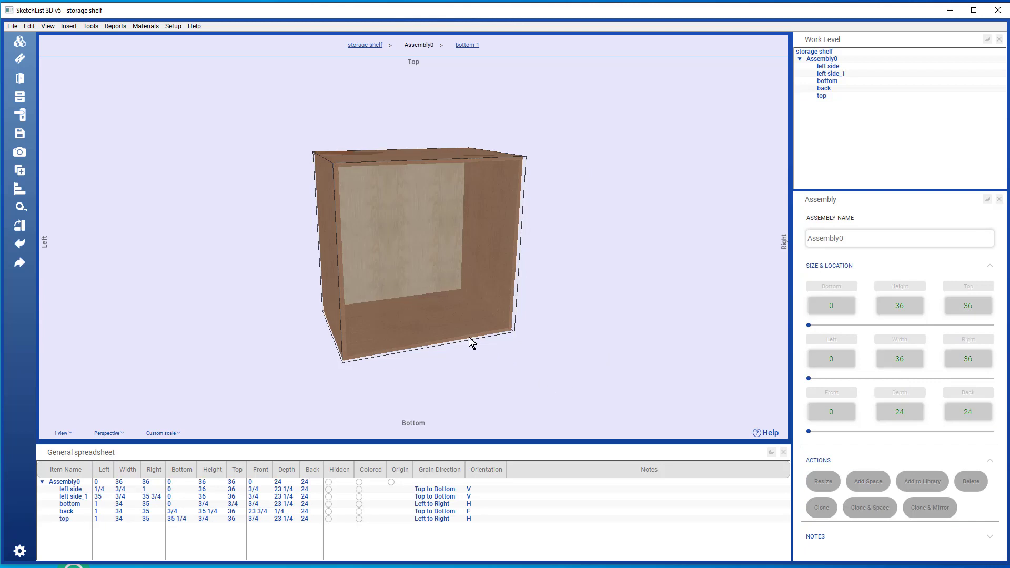
Raise Assembly0's bottom board by setting its Bottom position to 4 and letting Top be recalculated.
left_click(448, 329)
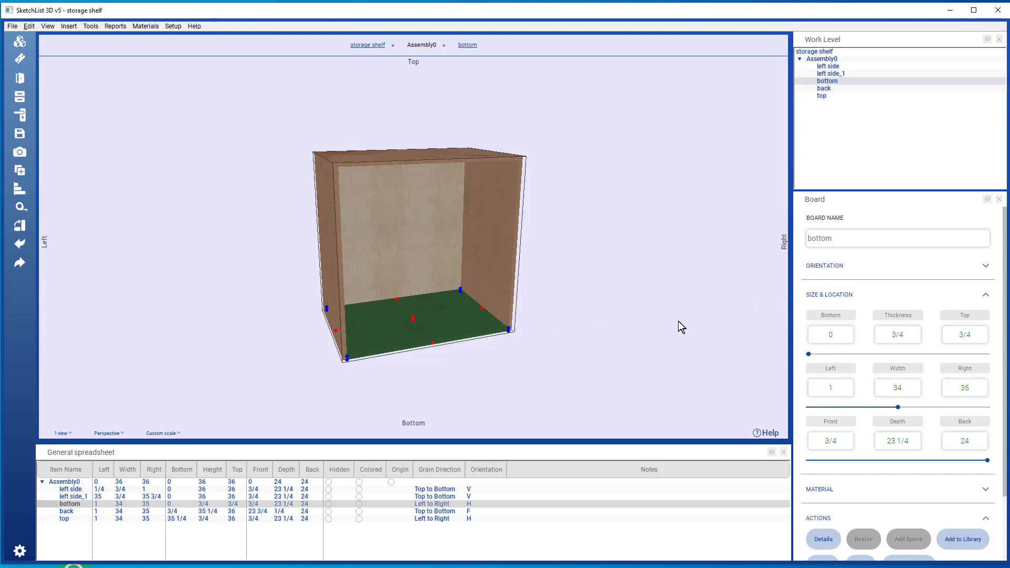
left_click(845, 332)
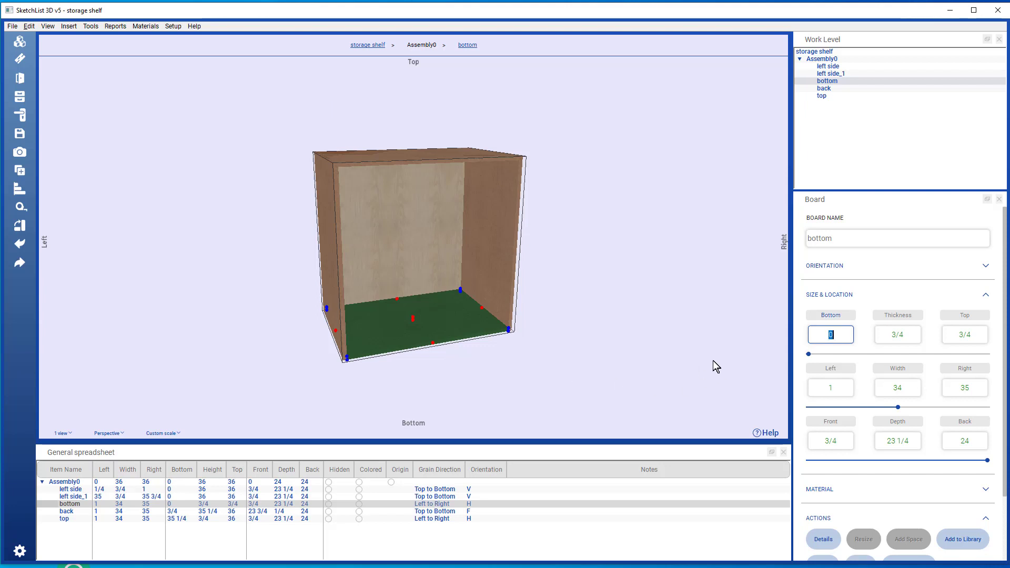
type("4")
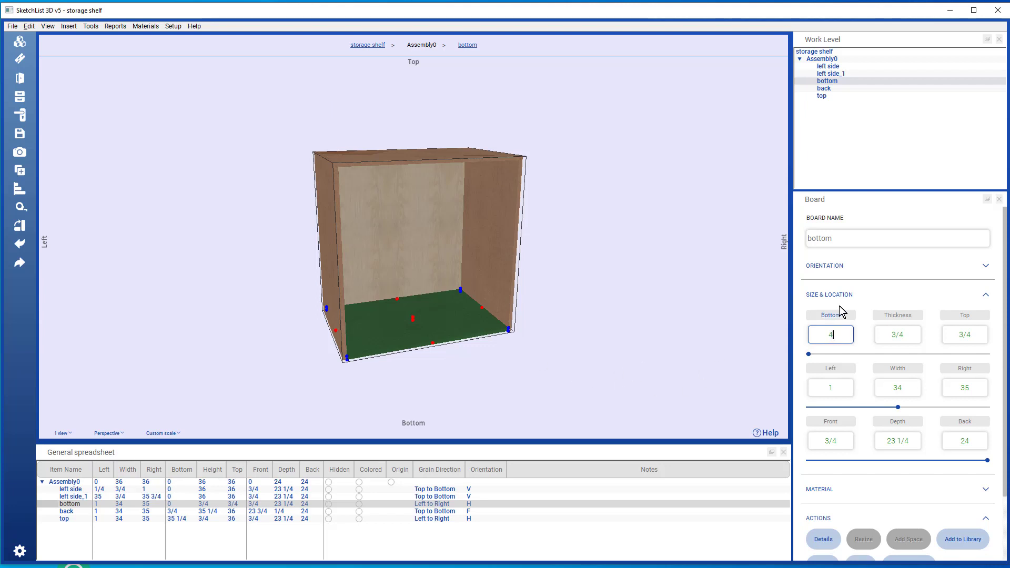
left_click(967, 321)
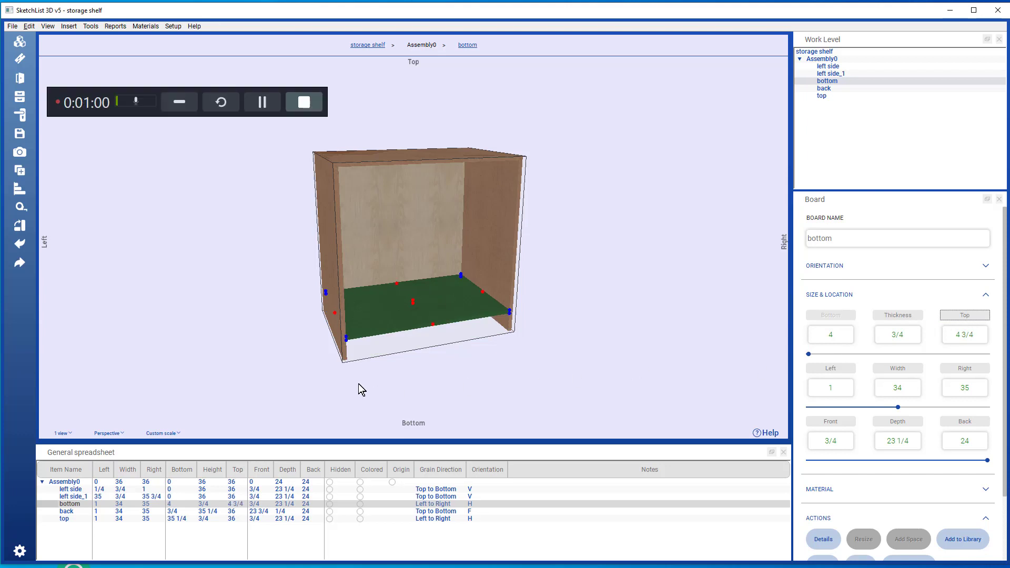
left_click_drag(353, 362, 358, 339)
left_click(343, 267)
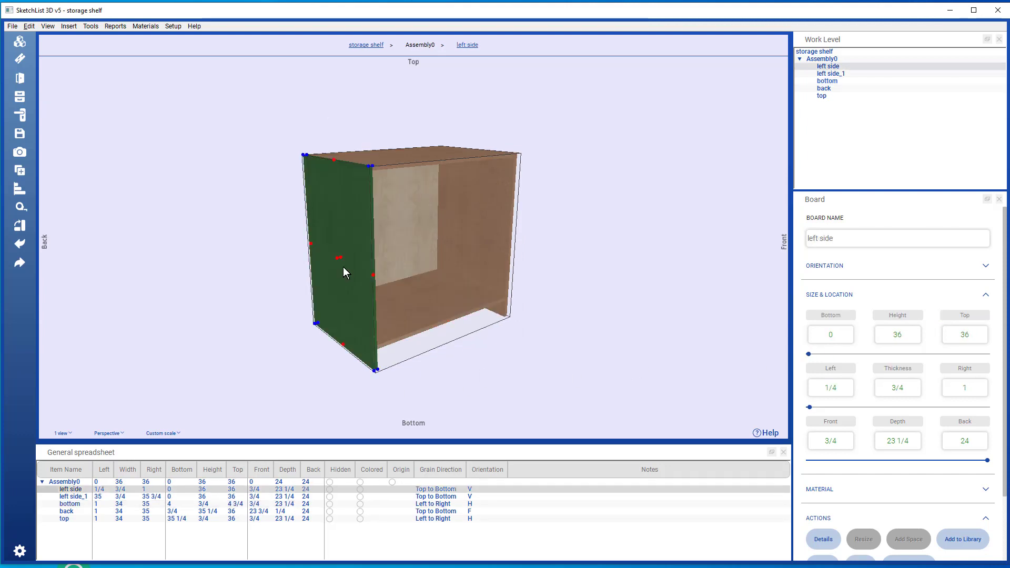
scroll(915, 403, "down", 3)
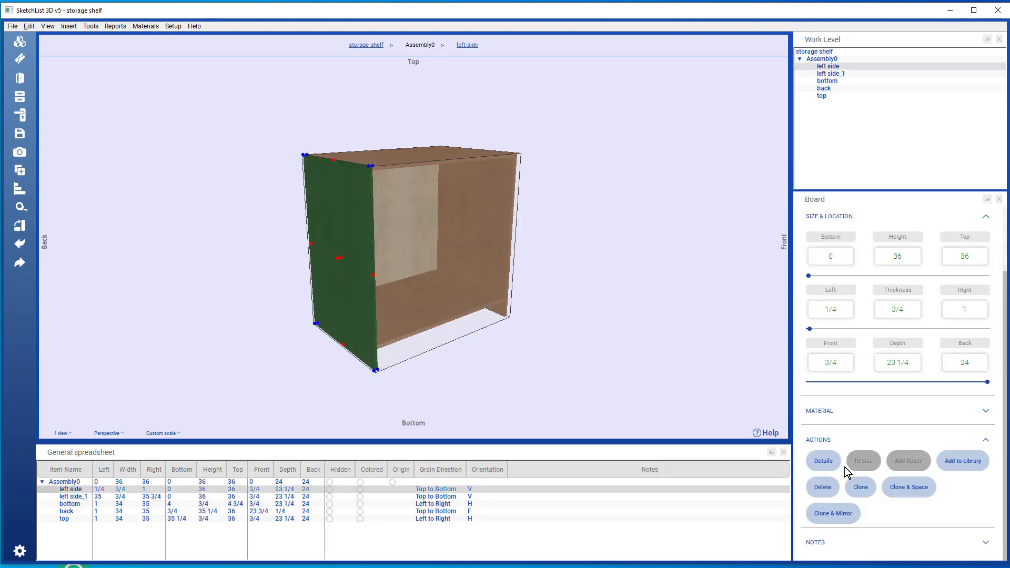
left_click(826, 462)
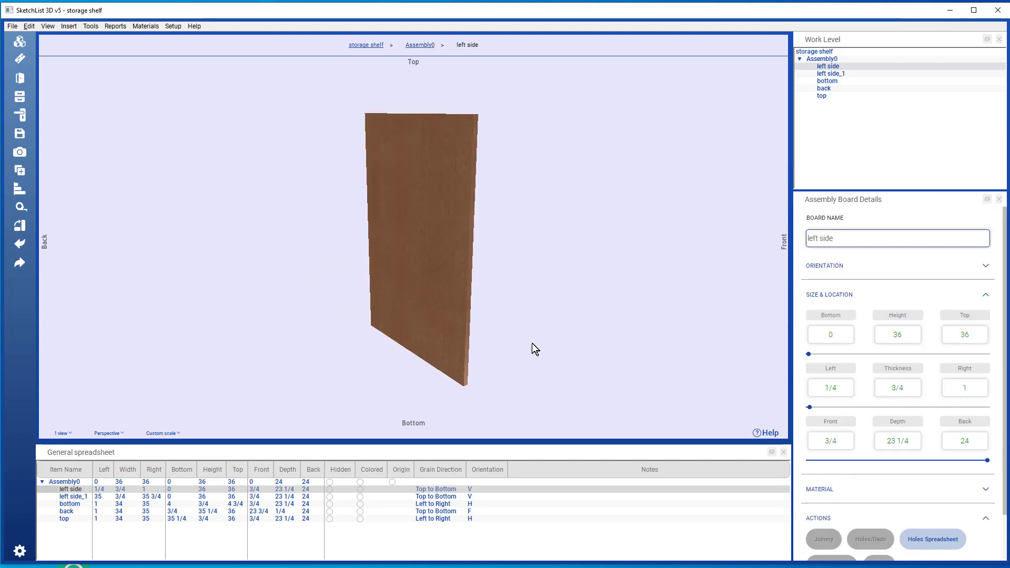
left_click_drag(457, 301, 490, 290)
scroll(876, 466, "down", 2)
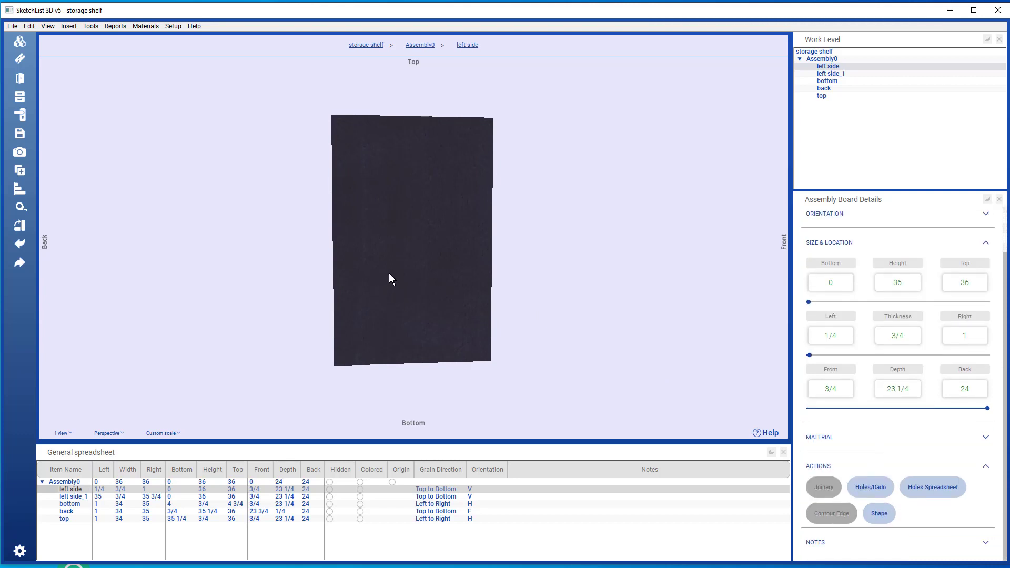
left_click(416, 45)
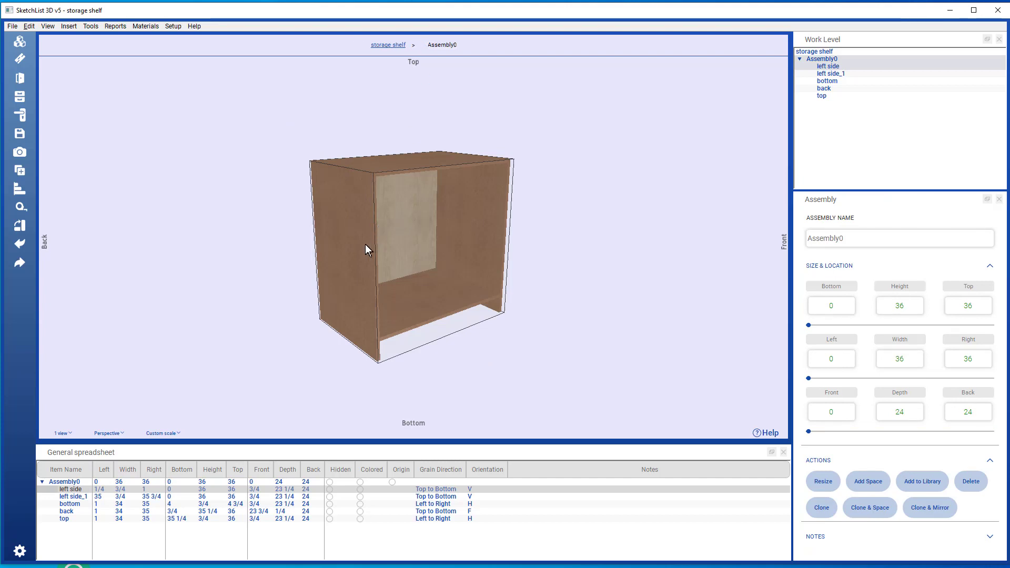
Open the details of the left side board in Assembly0 and start editing its shape.
left_click(361, 254)
scroll(860, 469, "down", 3)
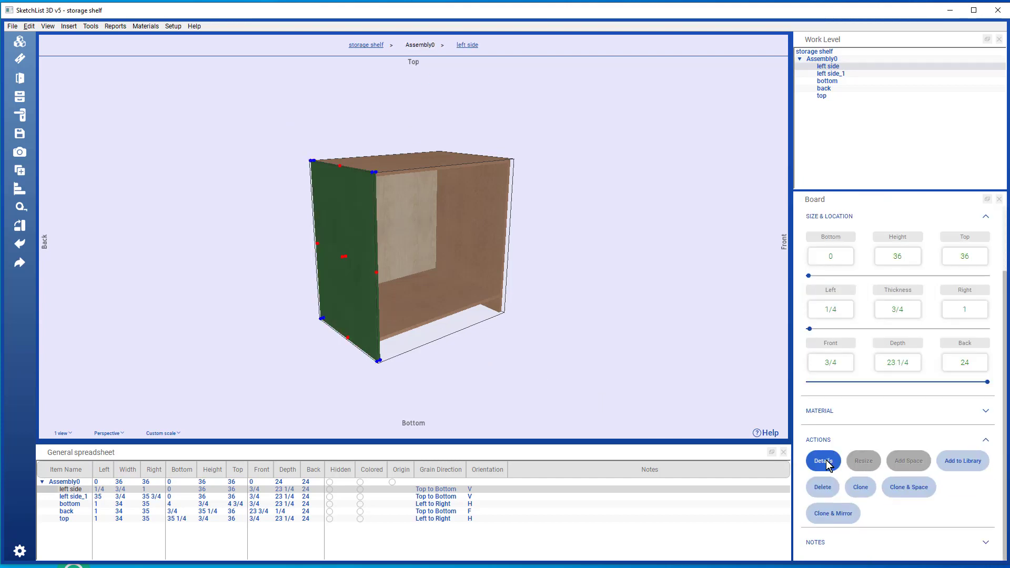
left_click(828, 67)
double_click(828, 67)
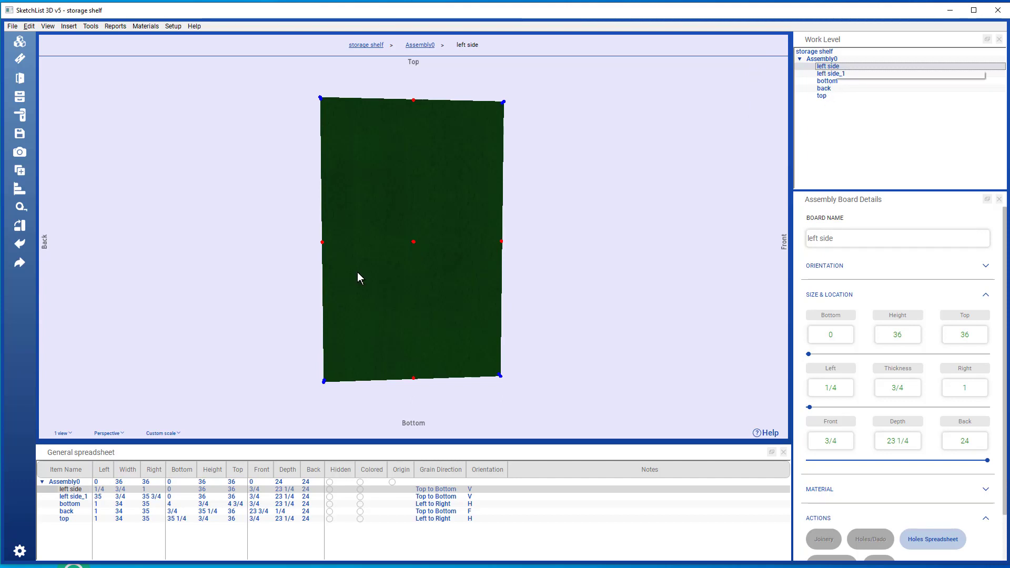
scroll(808, 447, "down", 1)
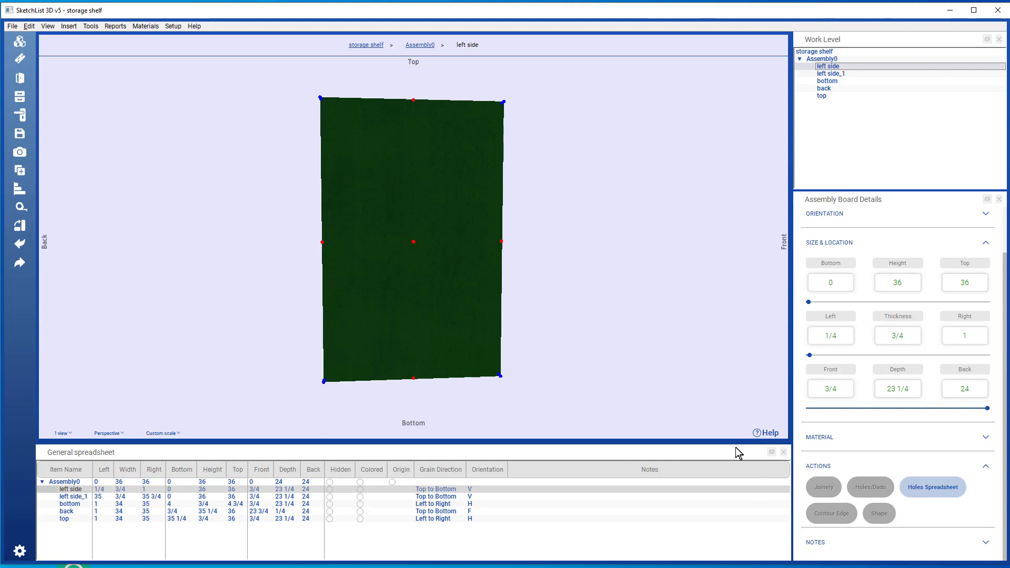
left_click(436, 302)
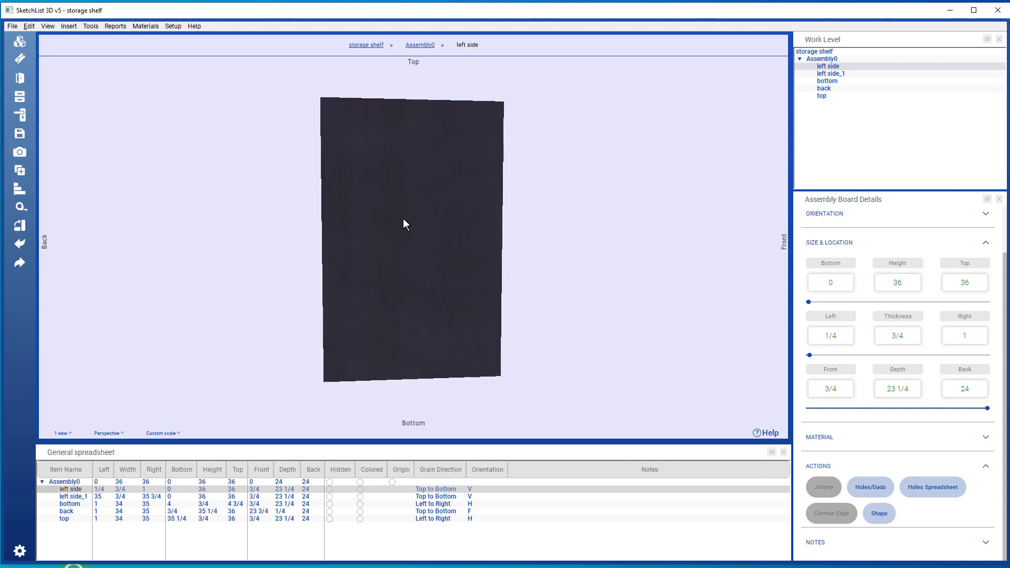
left_click(875, 515)
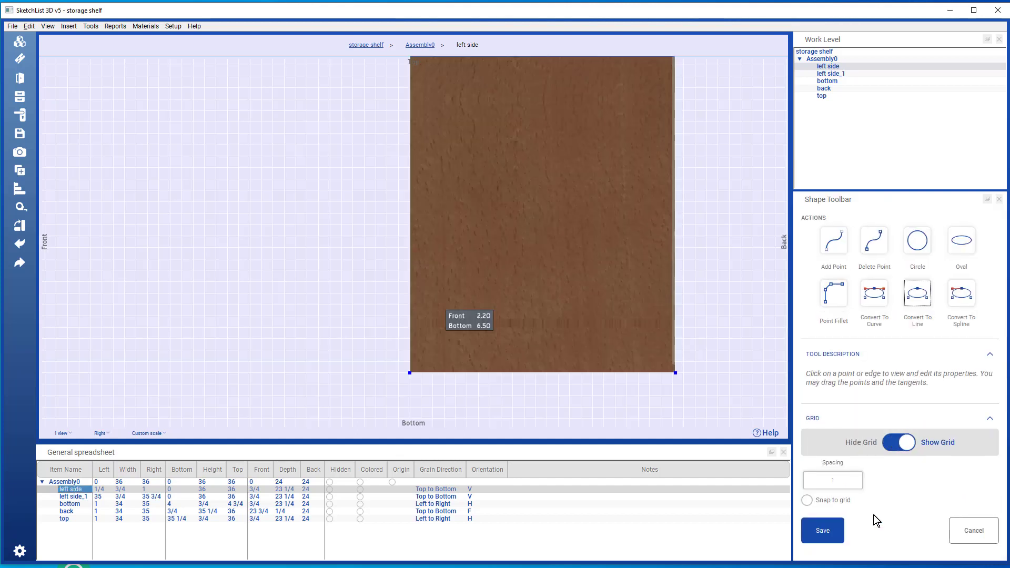
Add a shape point low on the board's front edge and another on its bottom edge, about 3 inches from the front.
left_click(833, 240)
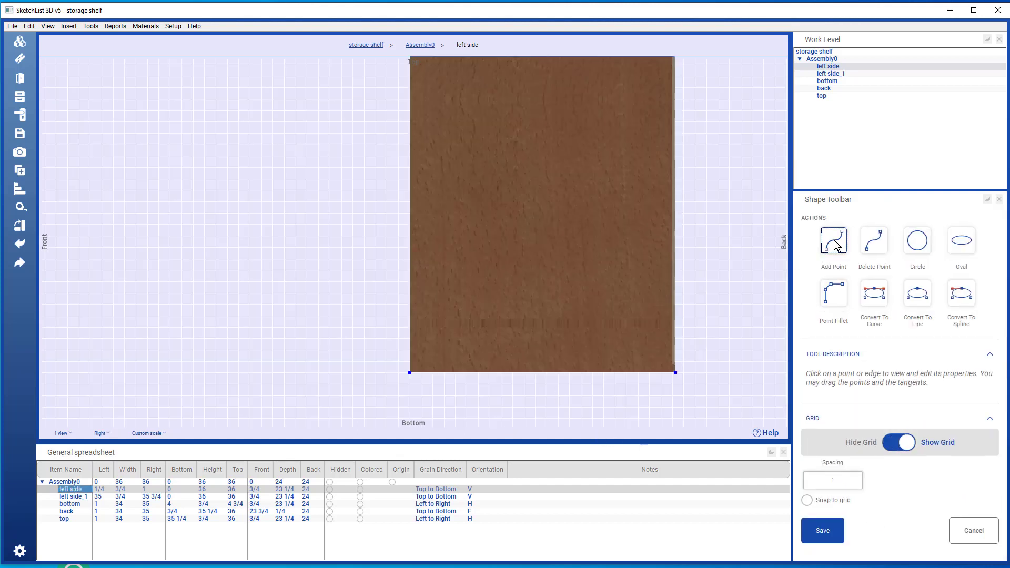
left_click(410, 326)
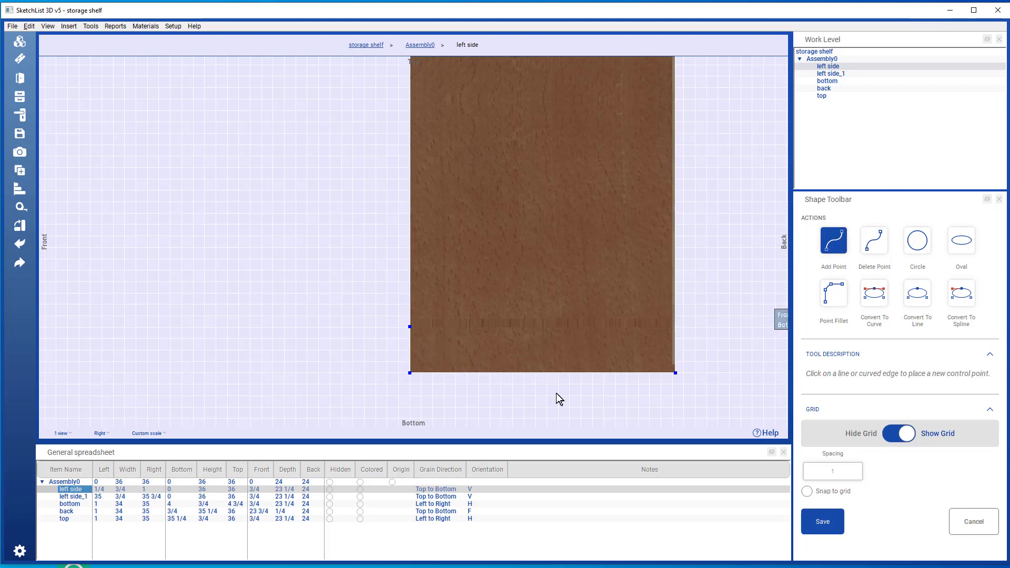
left_click(443, 371)
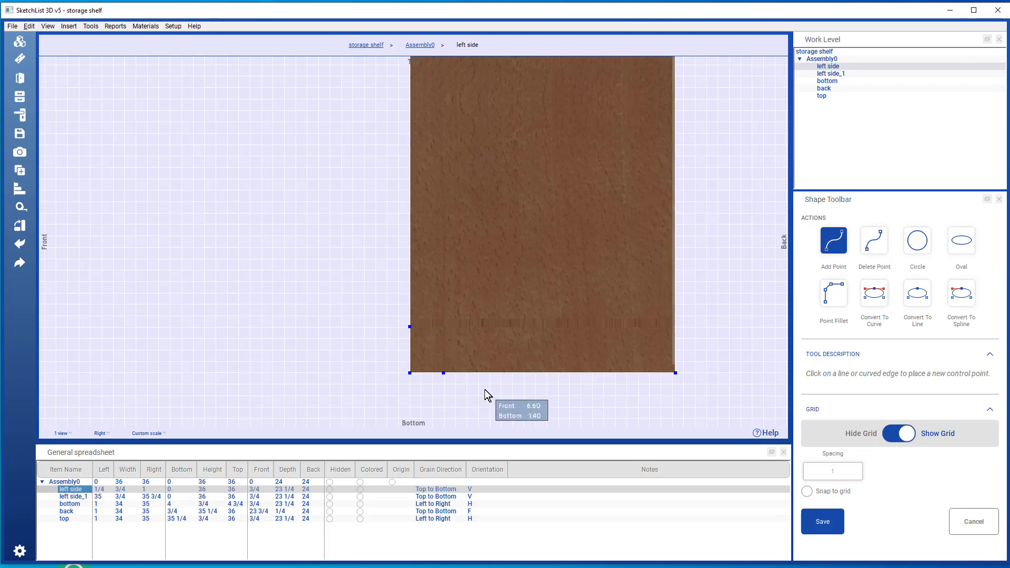
left_click(833, 243)
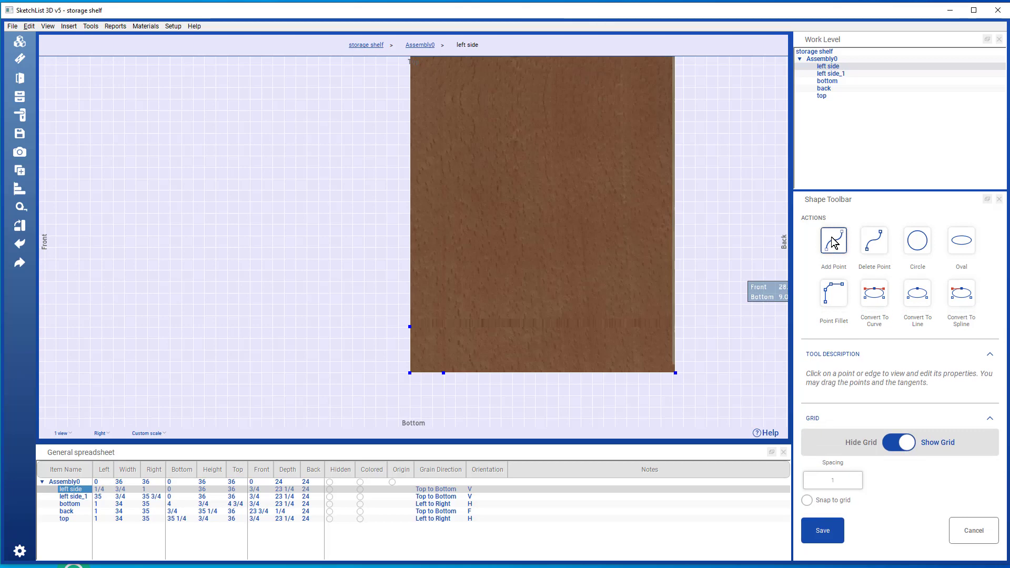
Move the lower front corner point to Front 3, Bottom 4 to form a toe-kick notch.
left_click(409, 372)
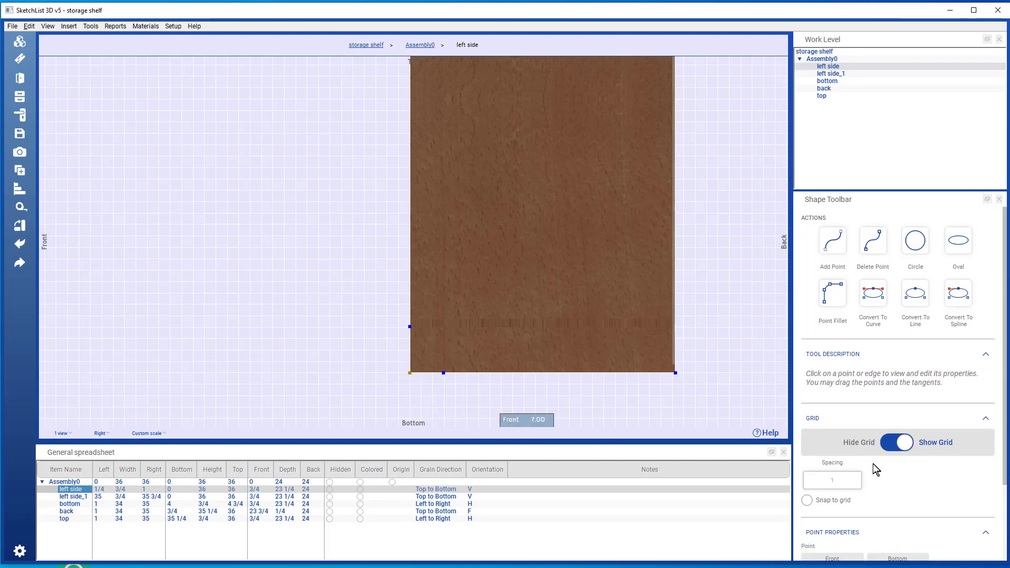
scroll(886, 488, "down", 1)
left_click(852, 518)
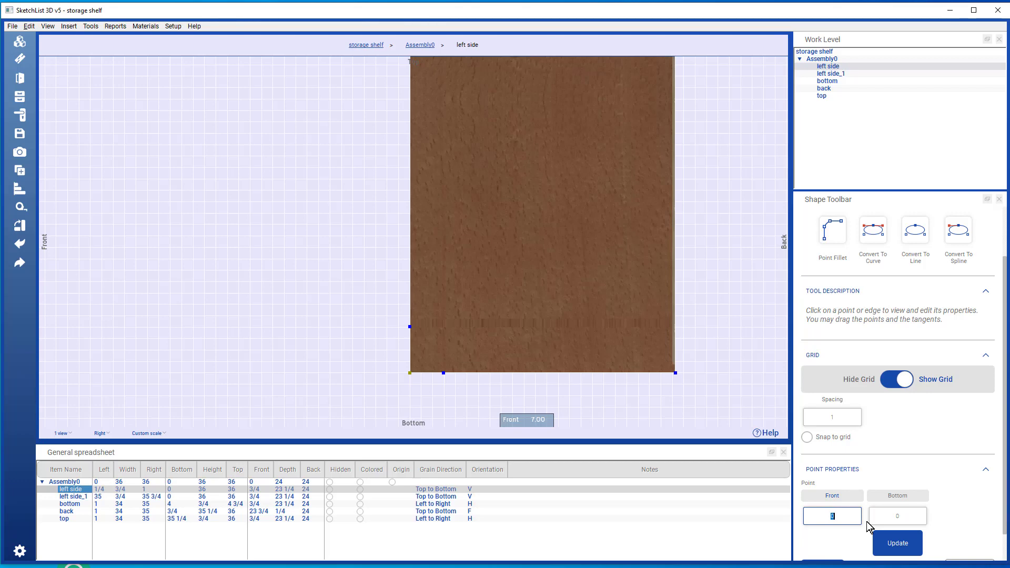
type("3")
left_click(908, 513)
type("4")
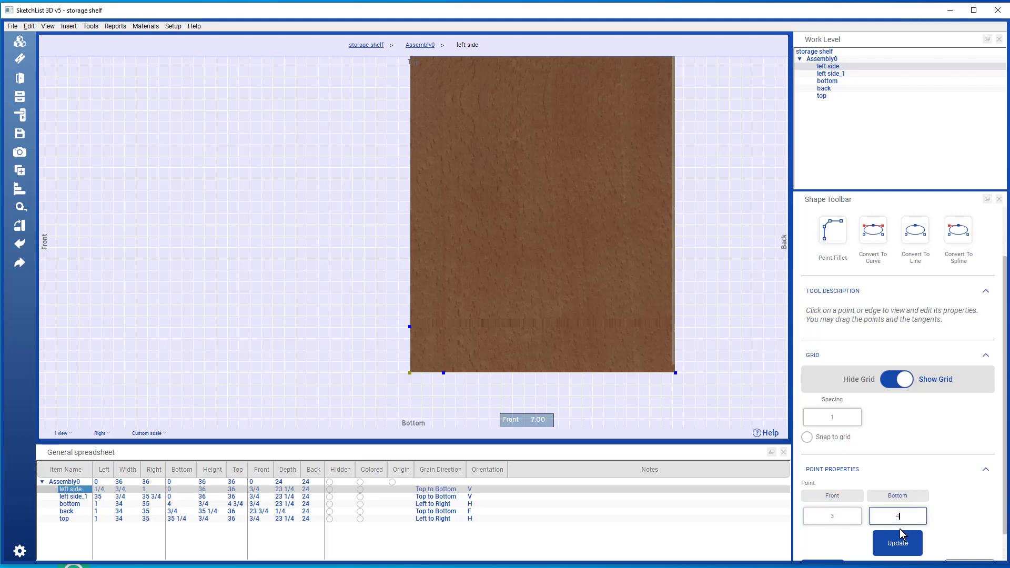
left_click(898, 542)
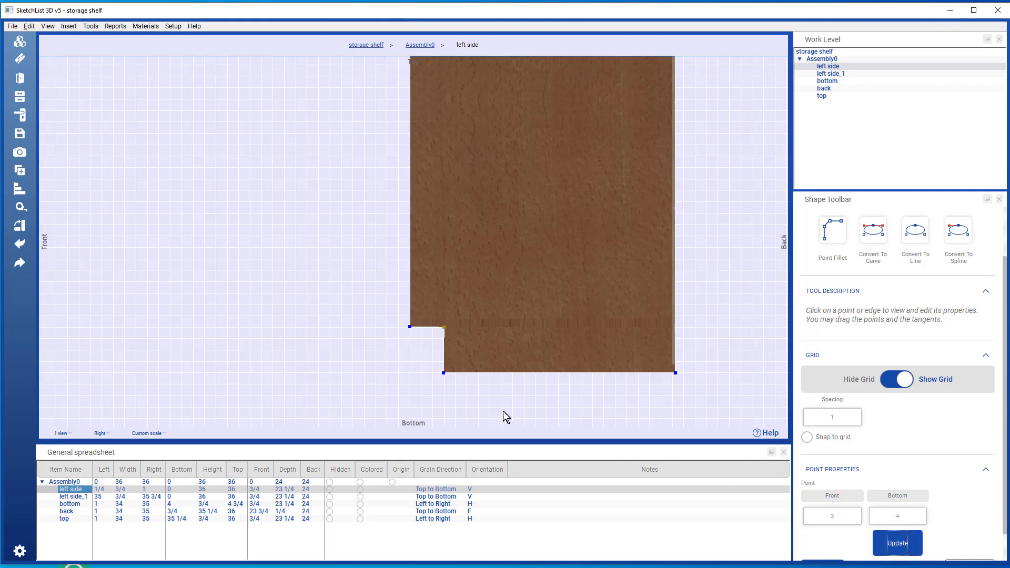
Update the Front position of the notch's point on the bottom edge and save the board's shape.
left_click(443, 374)
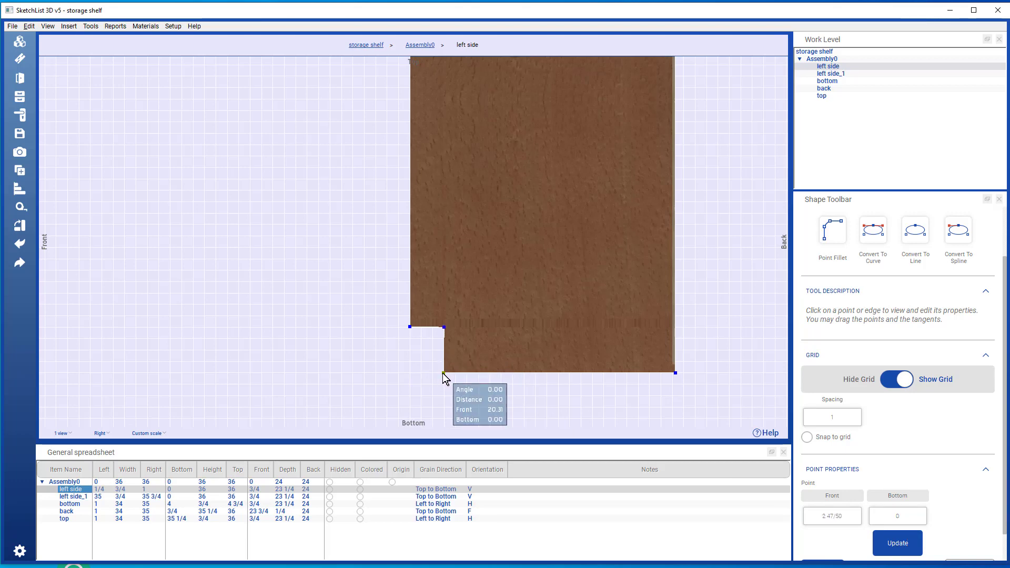
left_click(850, 514)
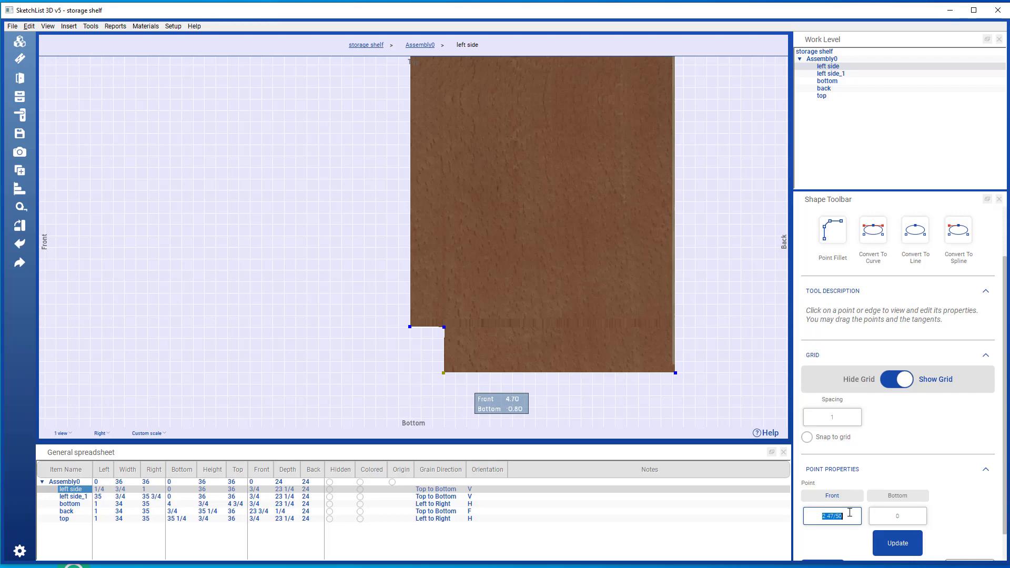
left_click(889, 539)
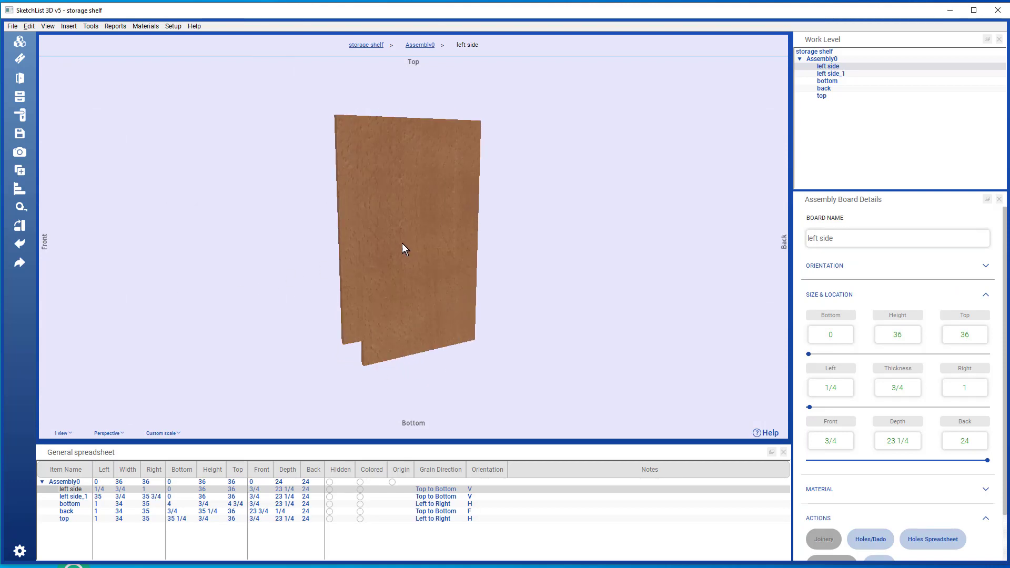
Start a rectangular dado on the inner face of the left side board, with Point A 5 and Height 3/4.
scroll(919, 440, "down", 3)
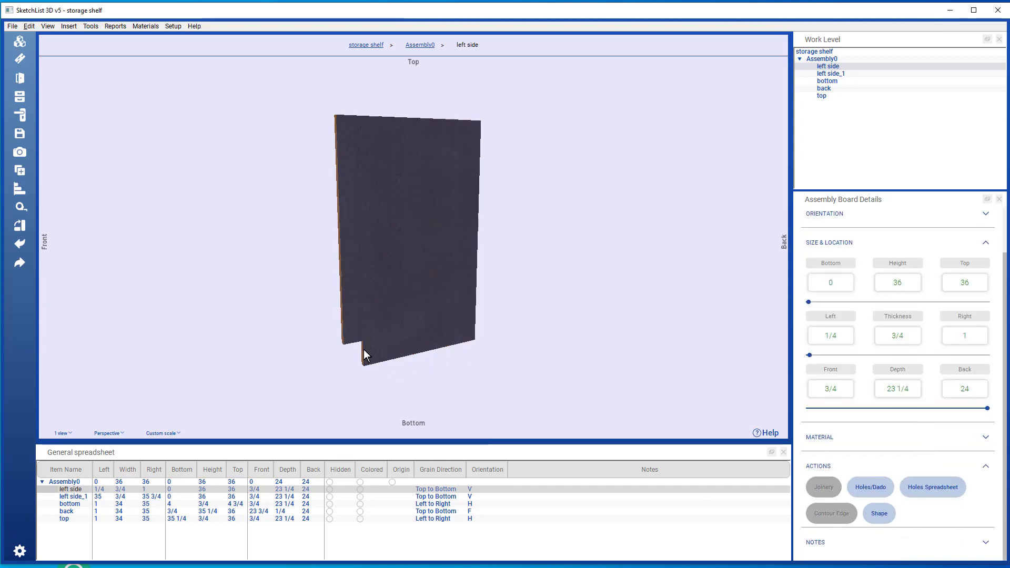
left_click(868, 488)
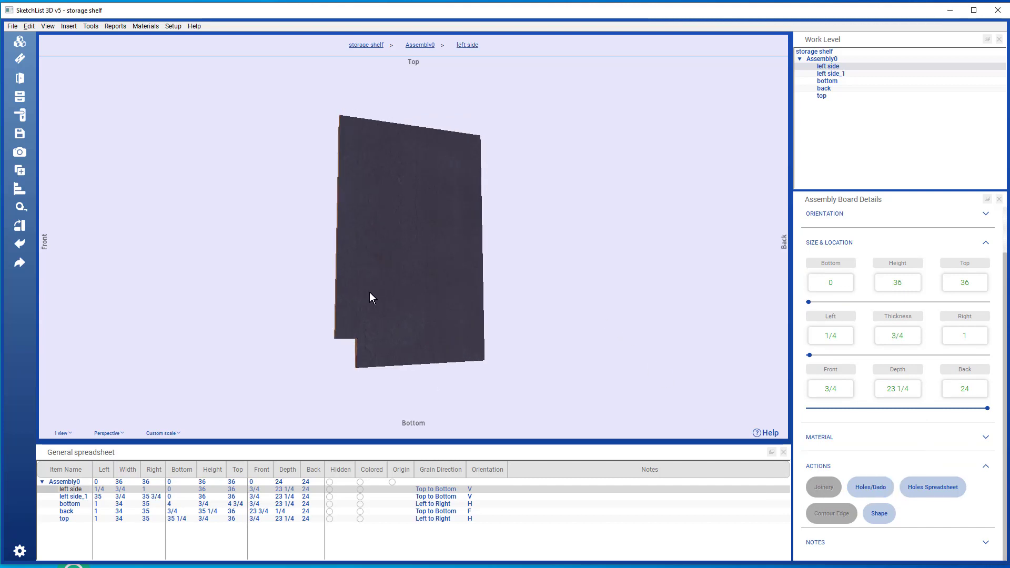
left_click(881, 491)
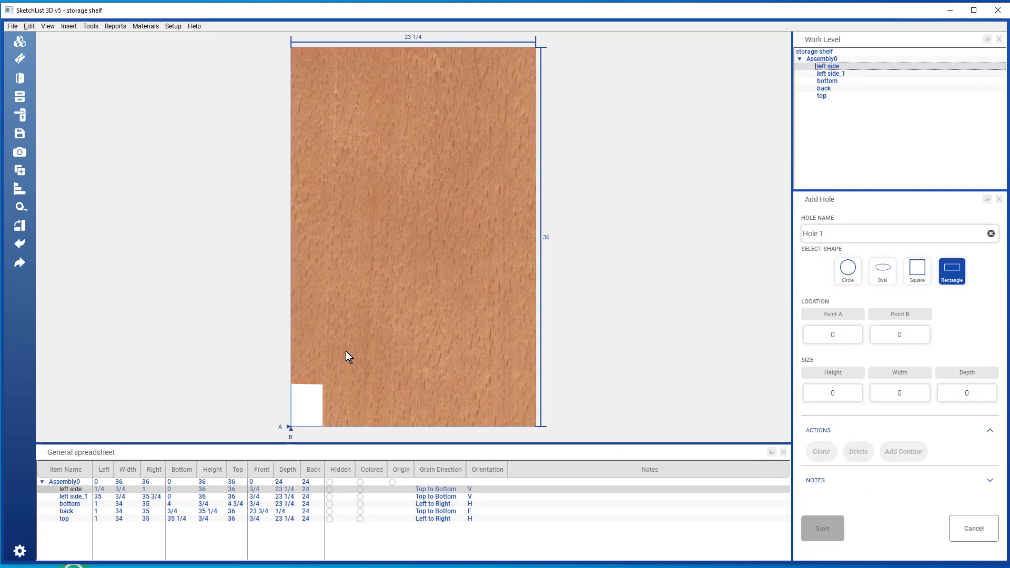
left_click(846, 335)
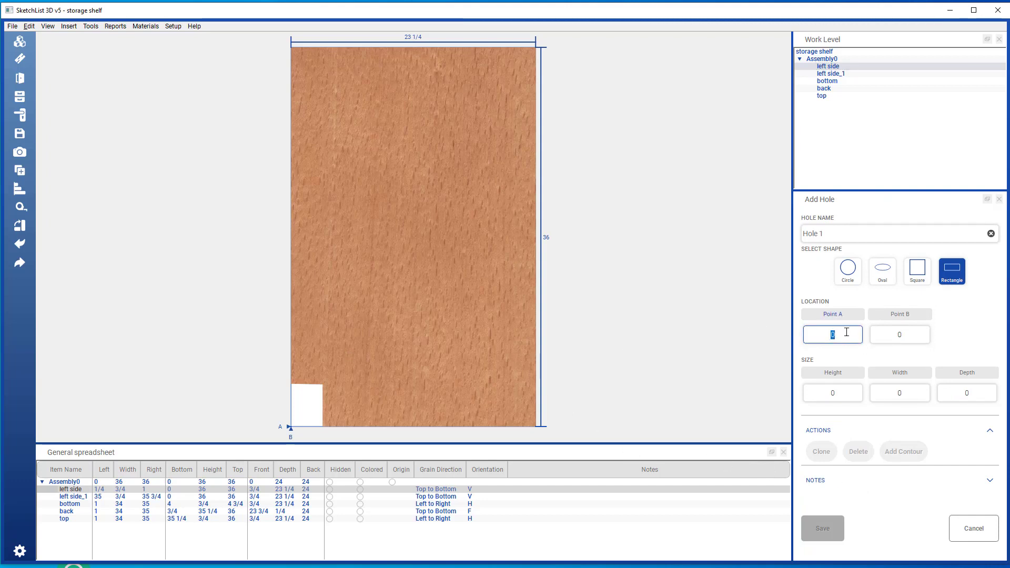
type("5")
left_click(844, 392)
type(".75")
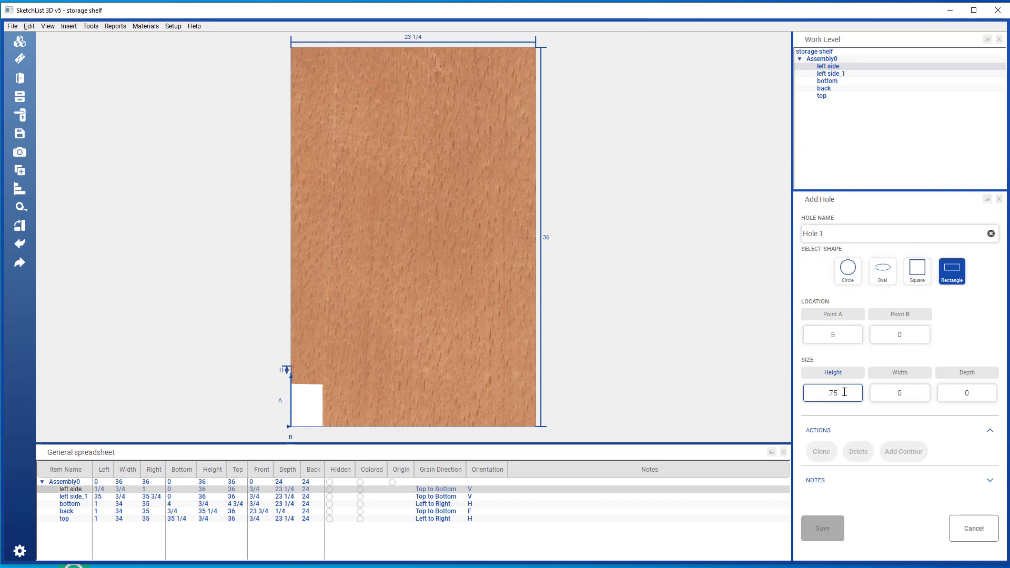
Set the dado's Width to 23 1/4 and Depth to 1/4, and save it.
left_click(918, 394)
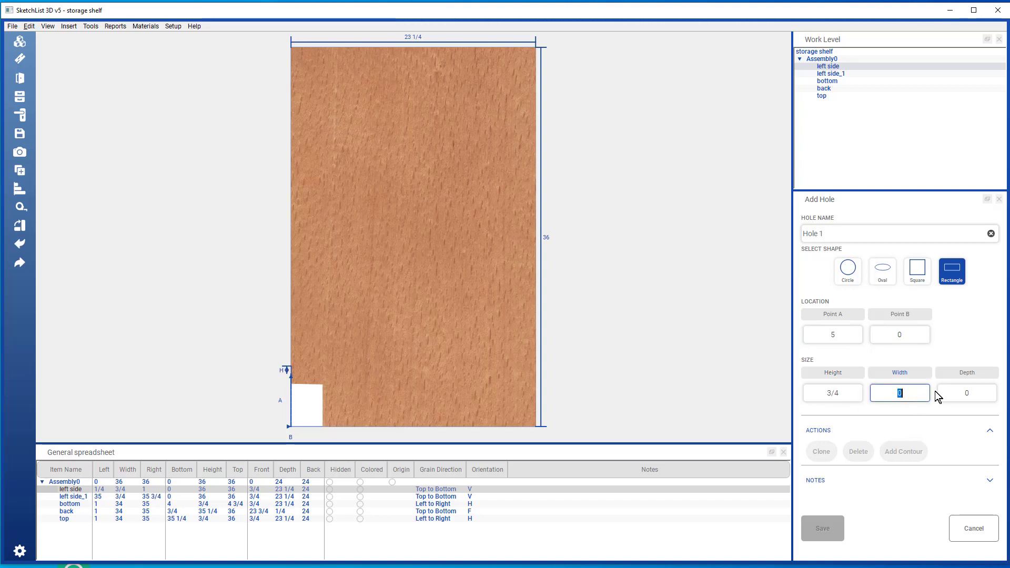
type("23.25")
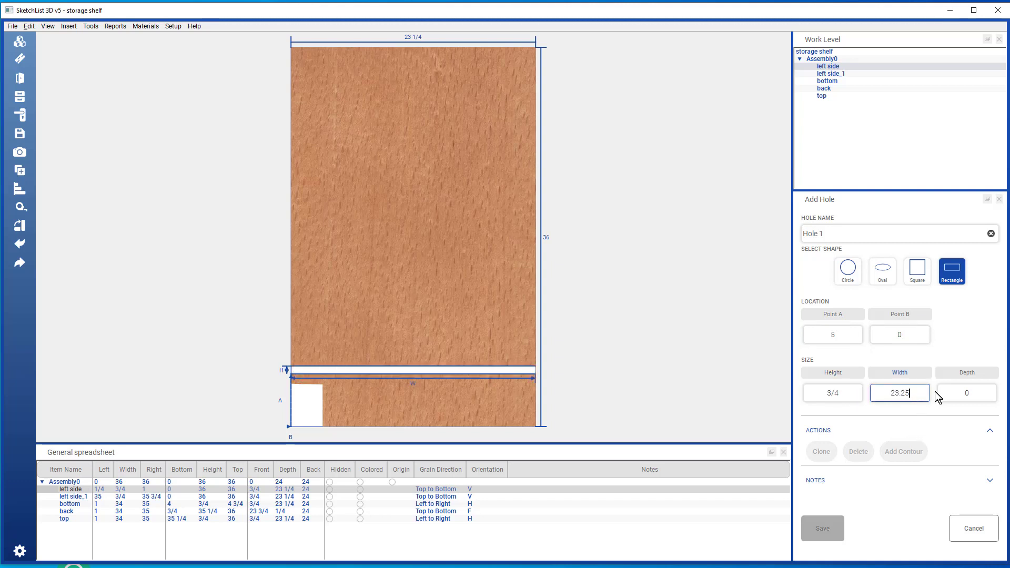
left_click(987, 393)
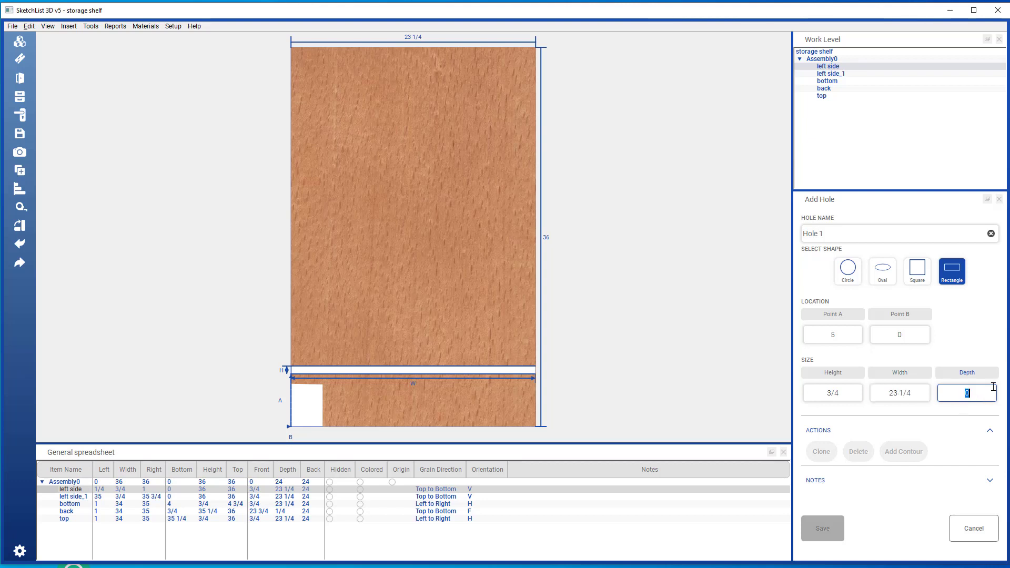
type(".25")
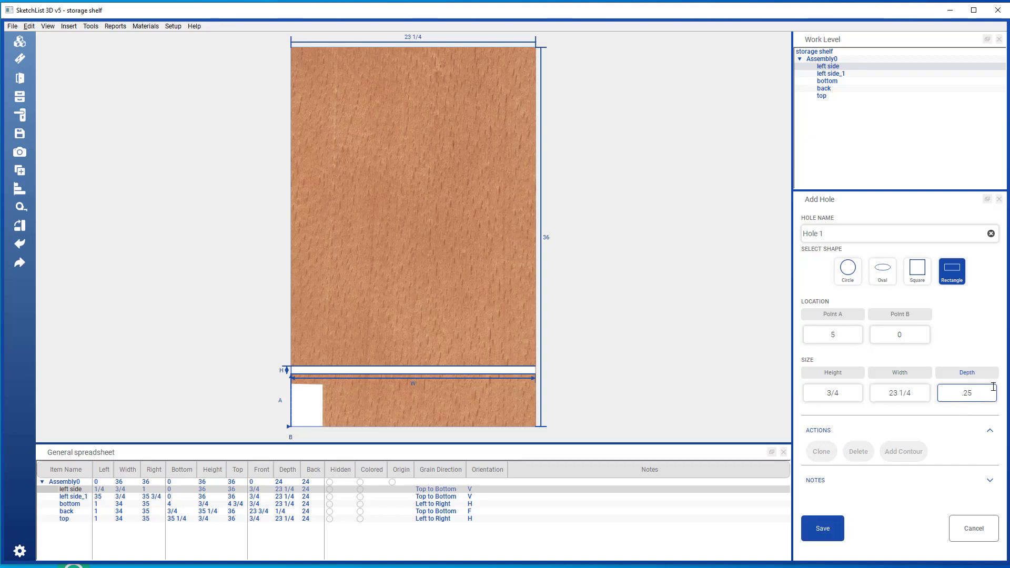
left_click(814, 528)
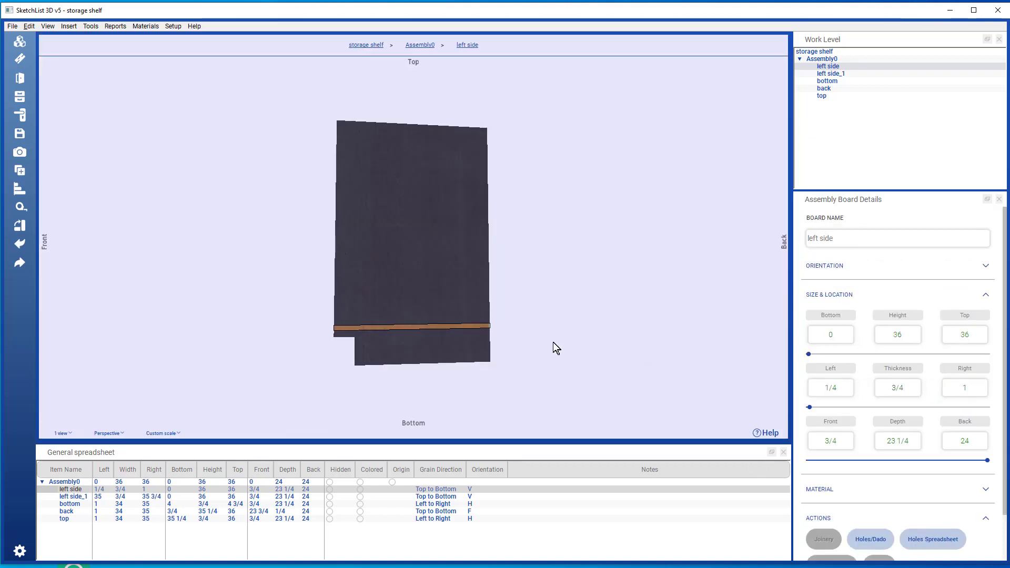
Cut a Rabbet along the back edge of the left side board, oriented to the Right, and save the joinery.
left_click_drag(285, 291, 406, 291)
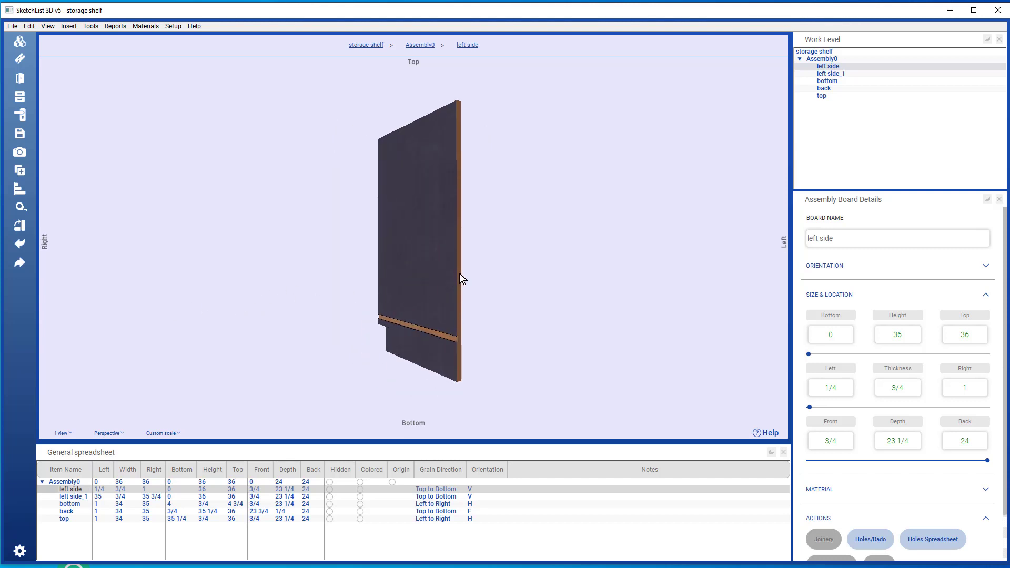
left_click(815, 441)
scroll(816, 447, "down", 1)
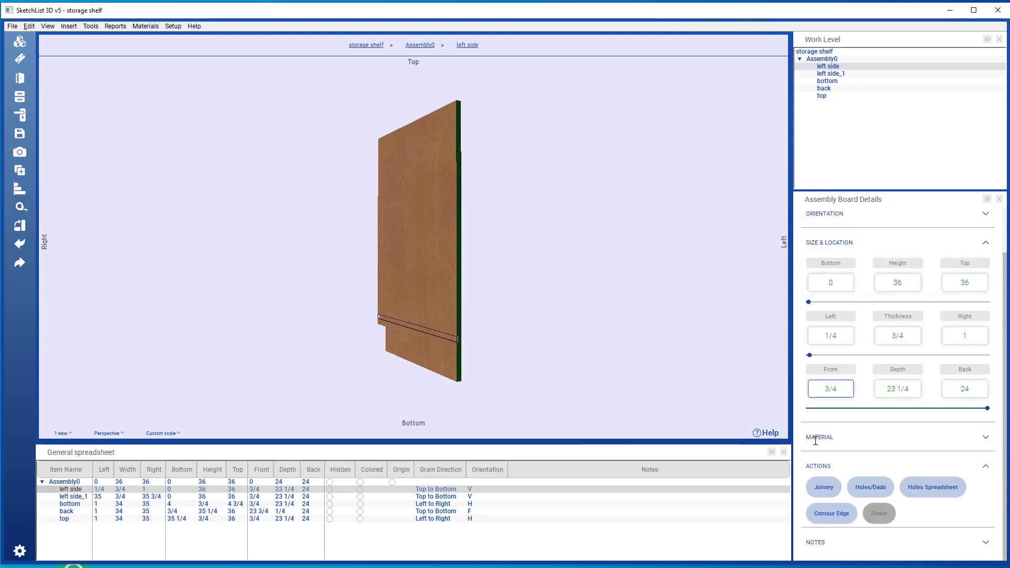
left_click(822, 487)
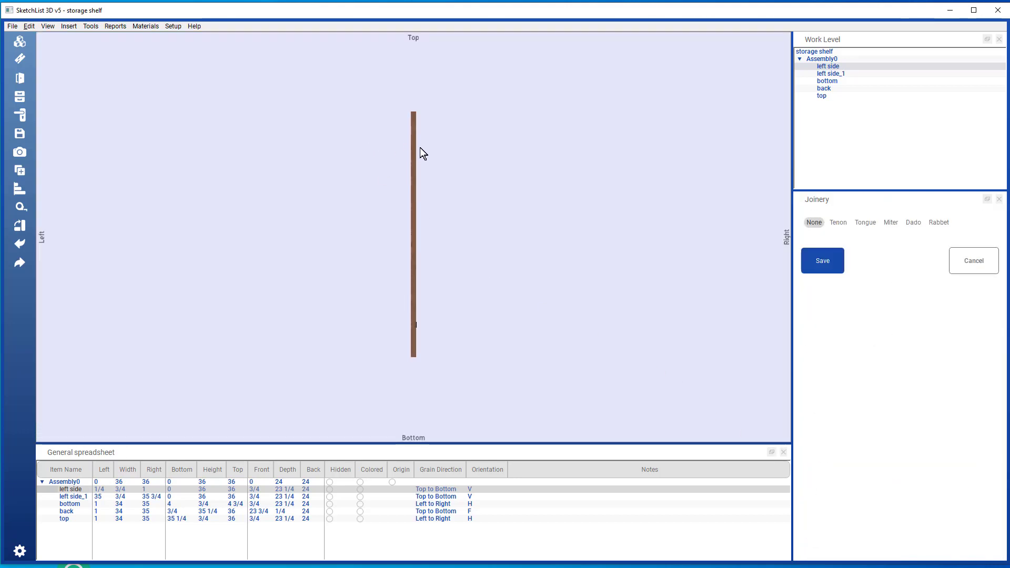
left_click_drag(419, 147, 382, 195)
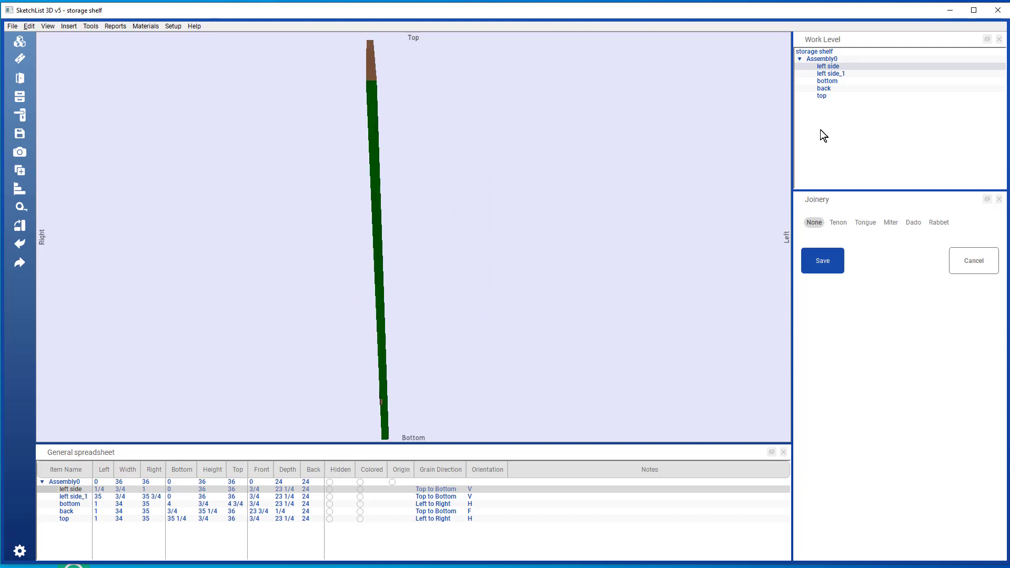
left_click(939, 222)
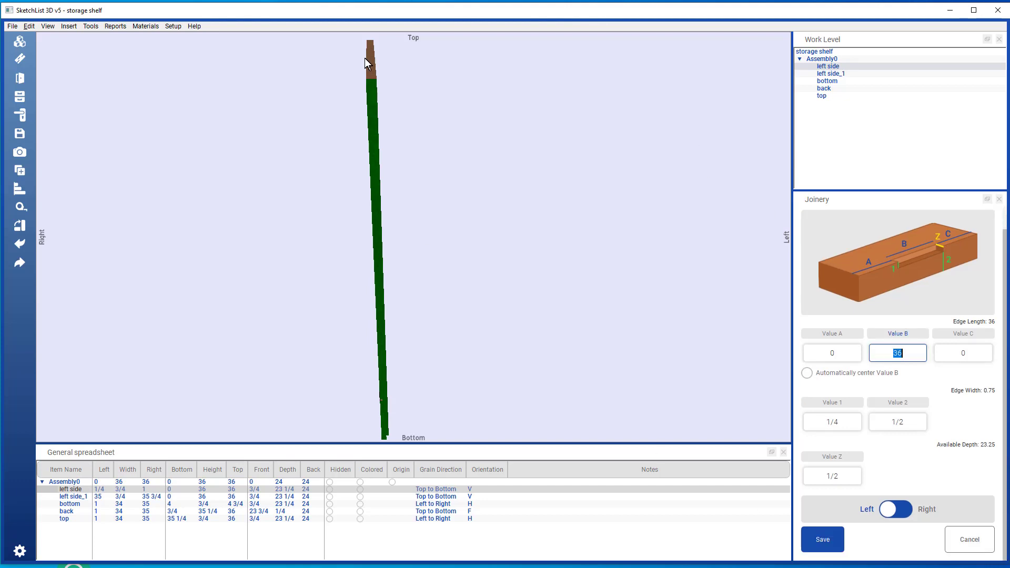
left_click_drag(376, 89, 389, 169)
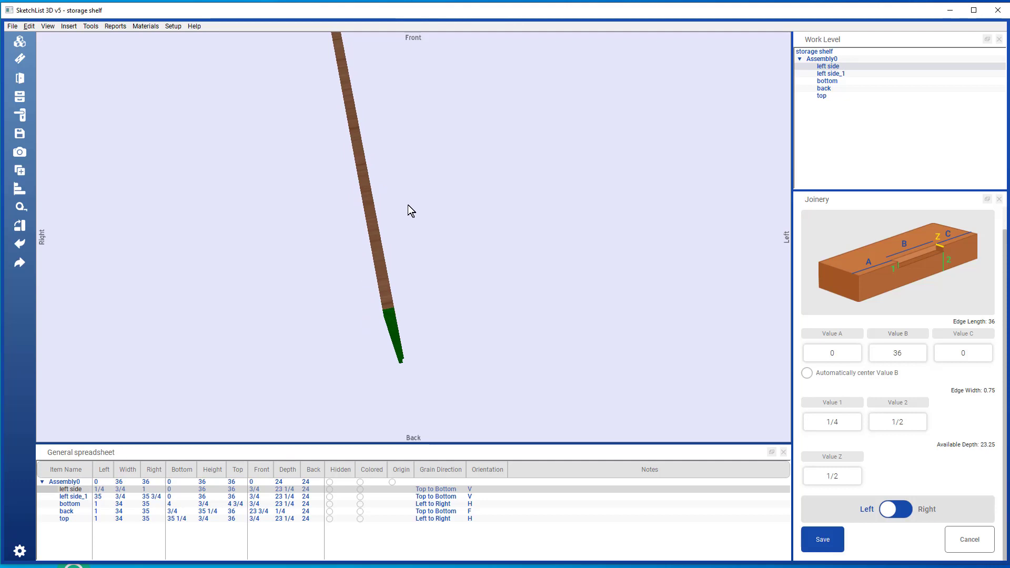
left_click(901, 517)
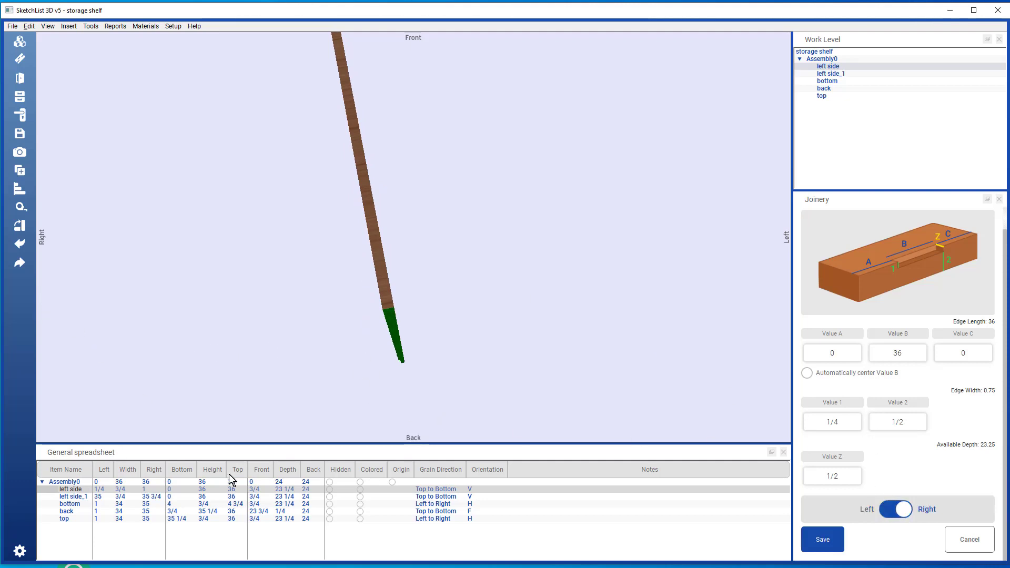
left_click(821, 538)
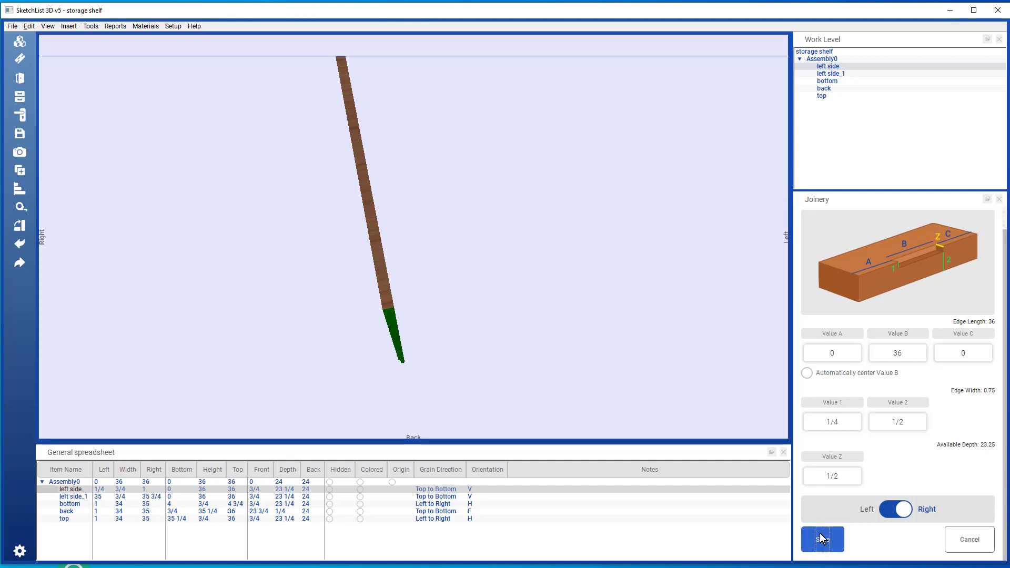
Start a circular hole on the inner face of the left side board at Point A 18, Point B 3.
left_click_drag(396, 201, 492, 224)
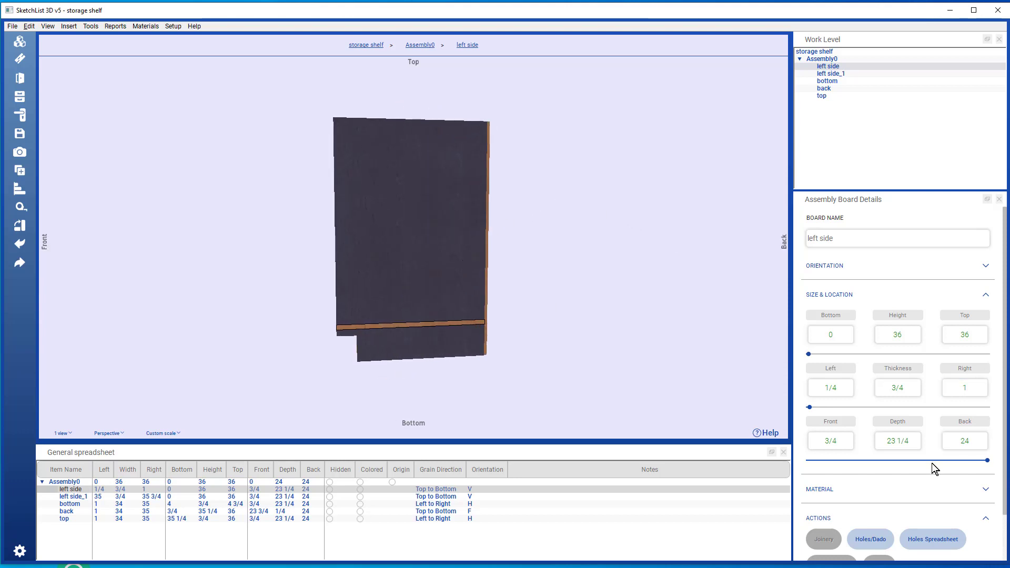
scroll(934, 458, "down", 2)
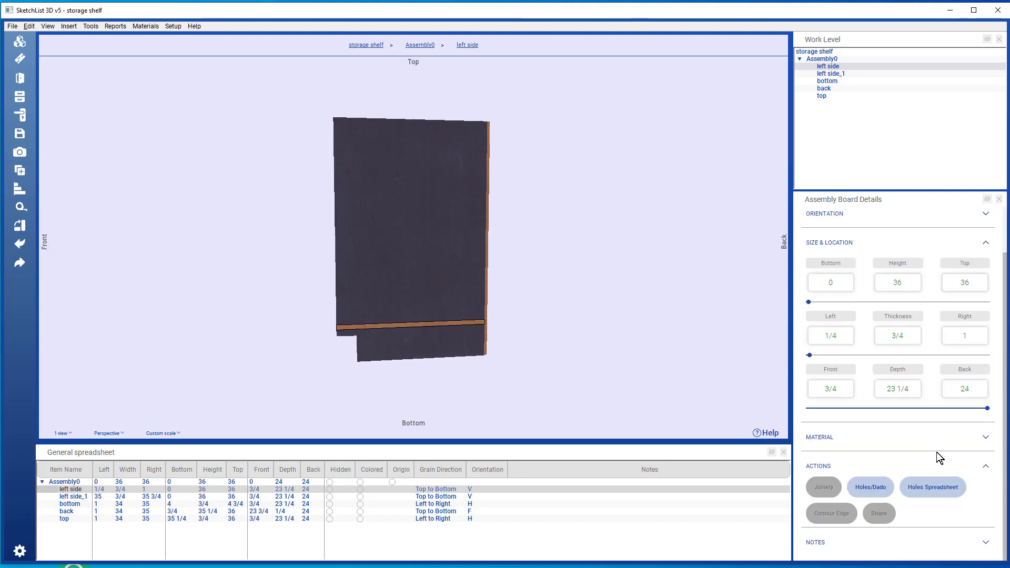
left_click(873, 488)
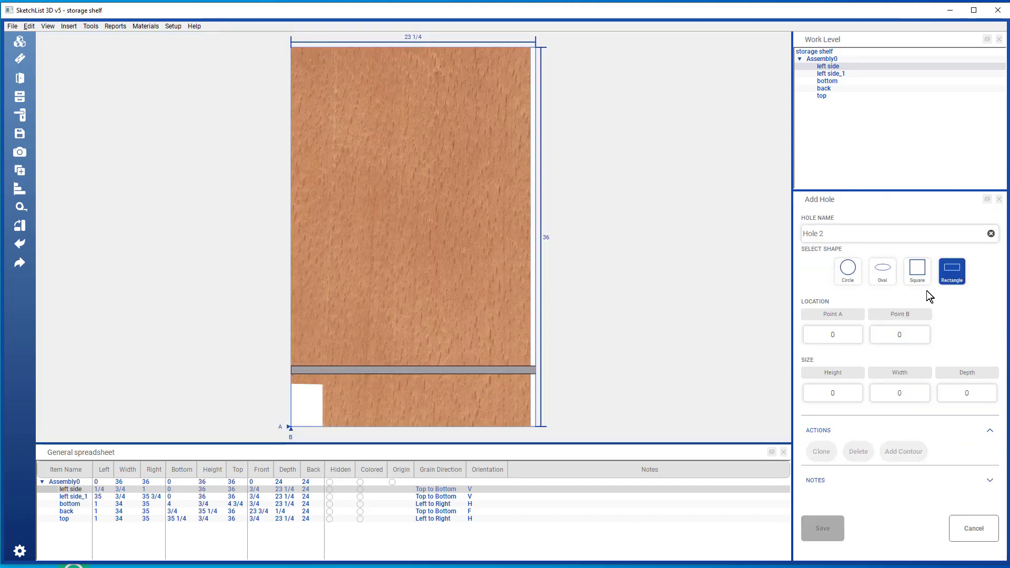
left_click(847, 271)
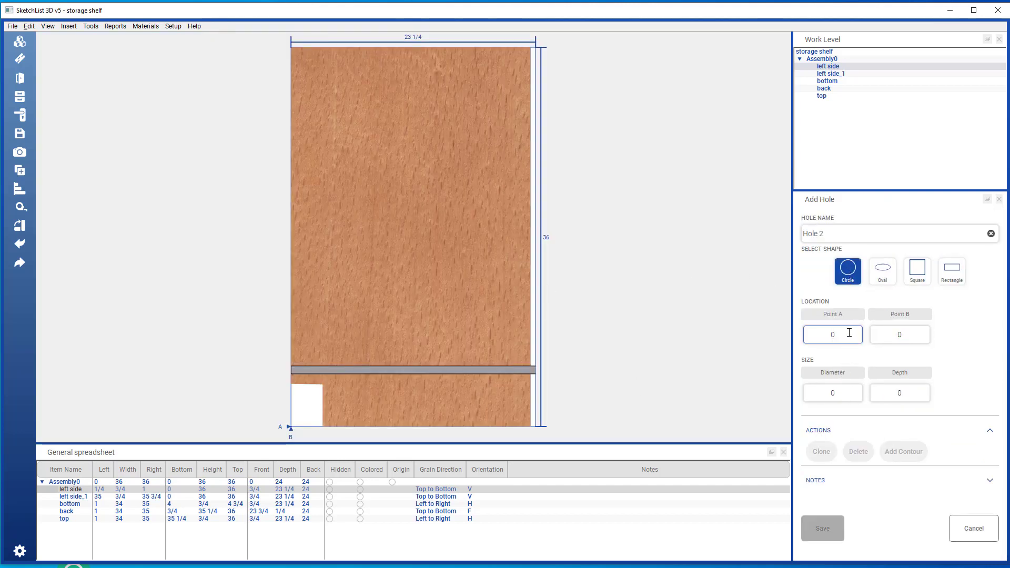
left_click(846, 332)
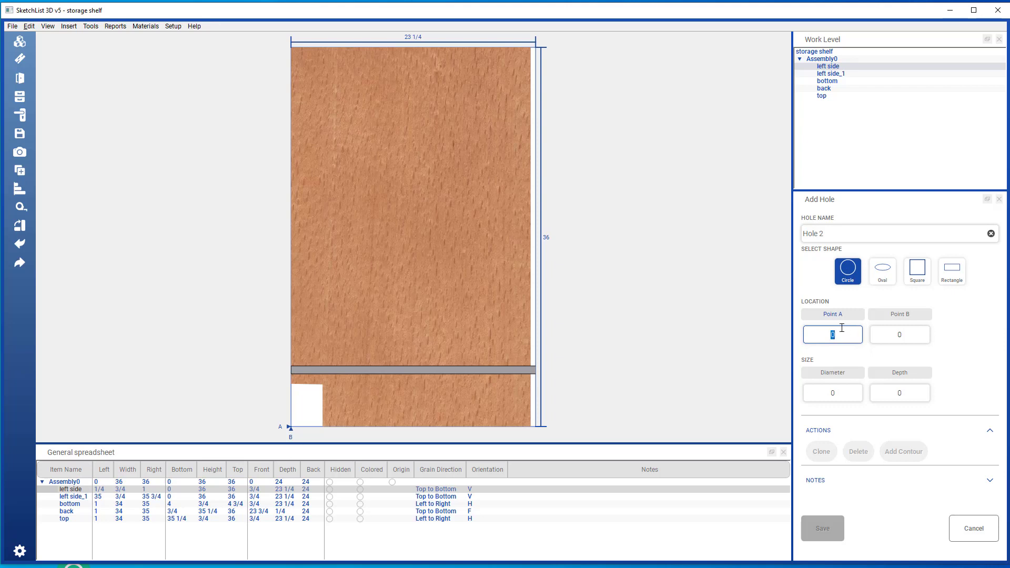
type("1")
type("8")
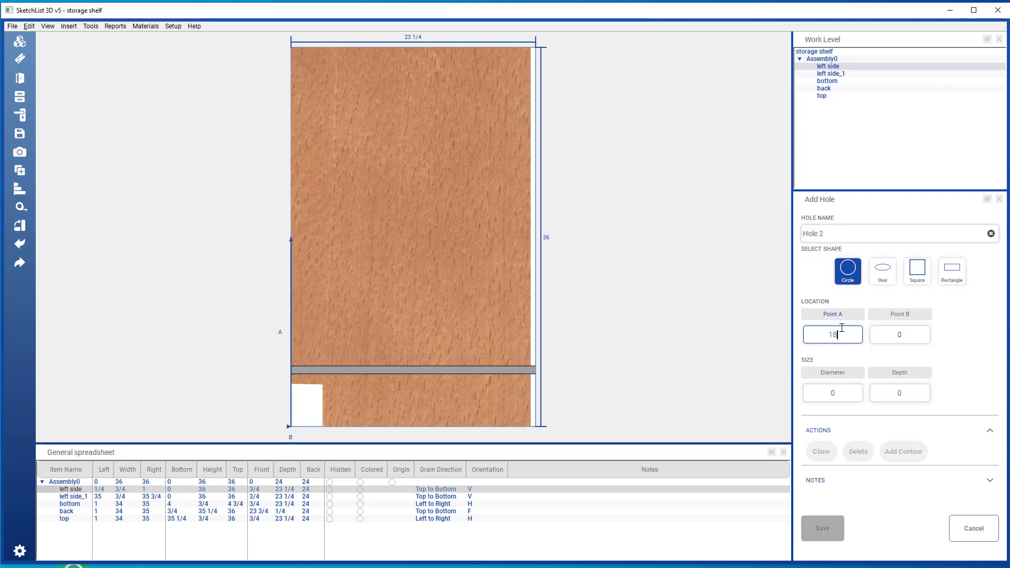
left_click(909, 331)
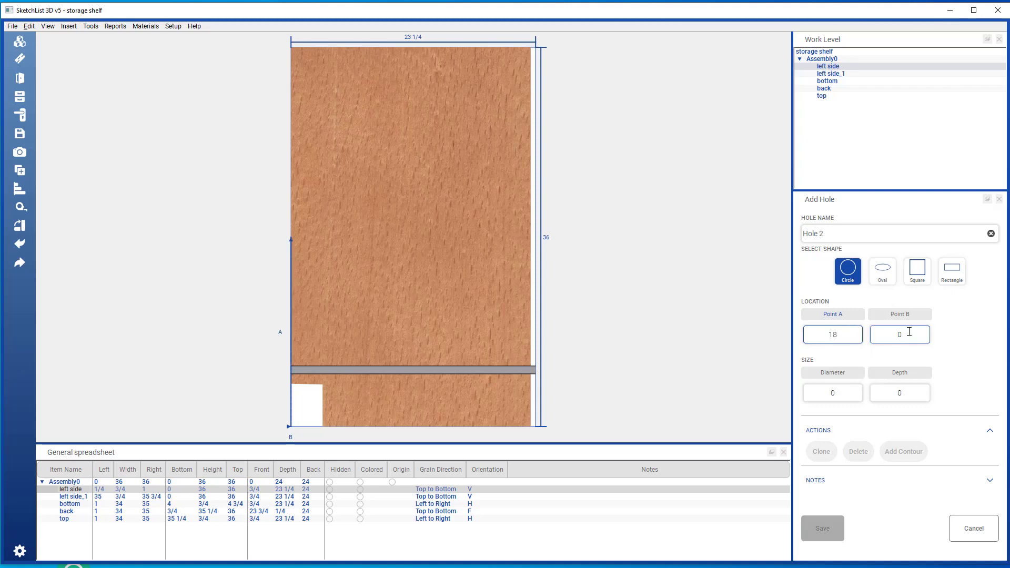
type("3")
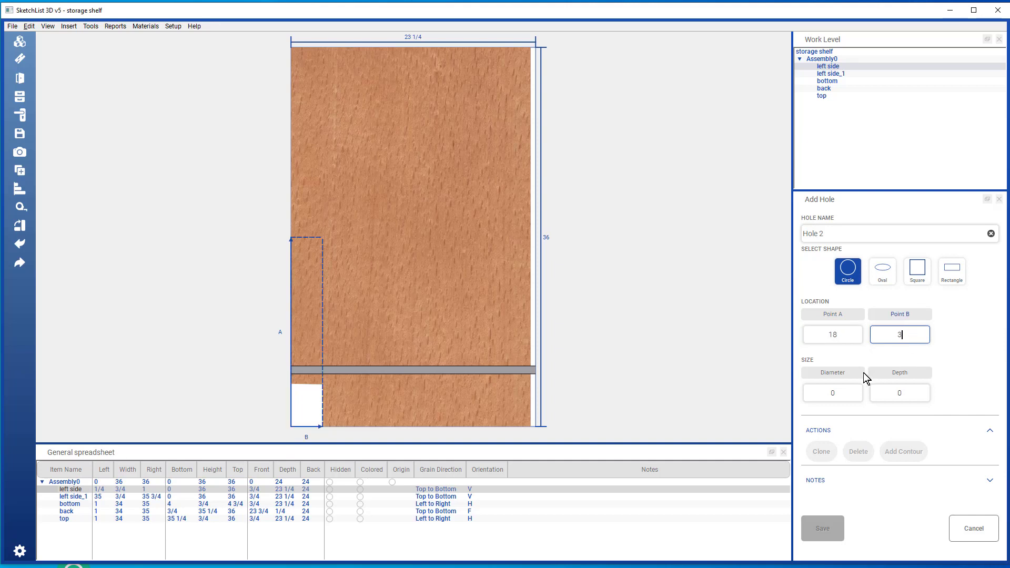
Set the circular hole's Diameter and Depth to 1/4 each, and save it.
left_click(844, 392)
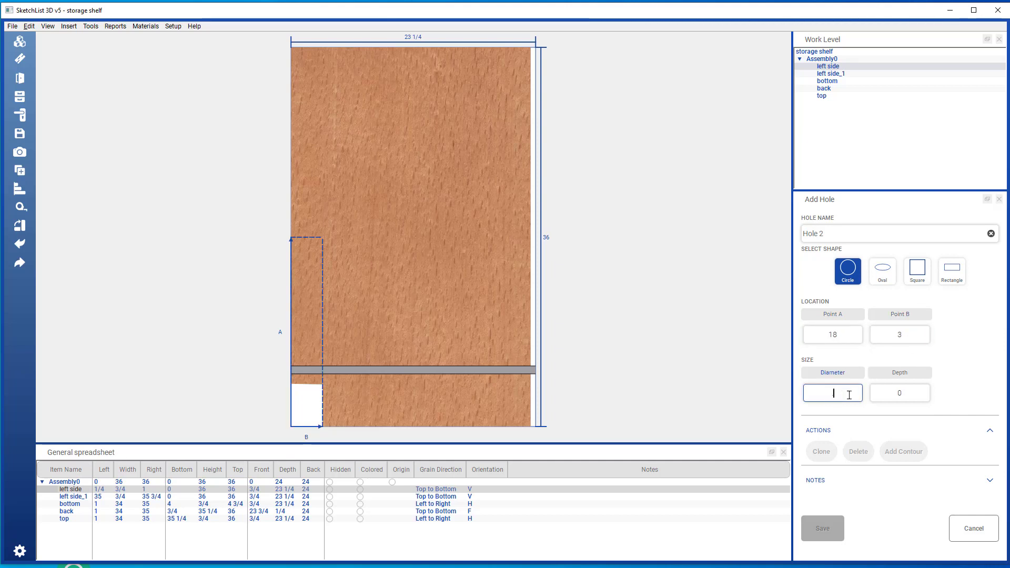
type(".25")
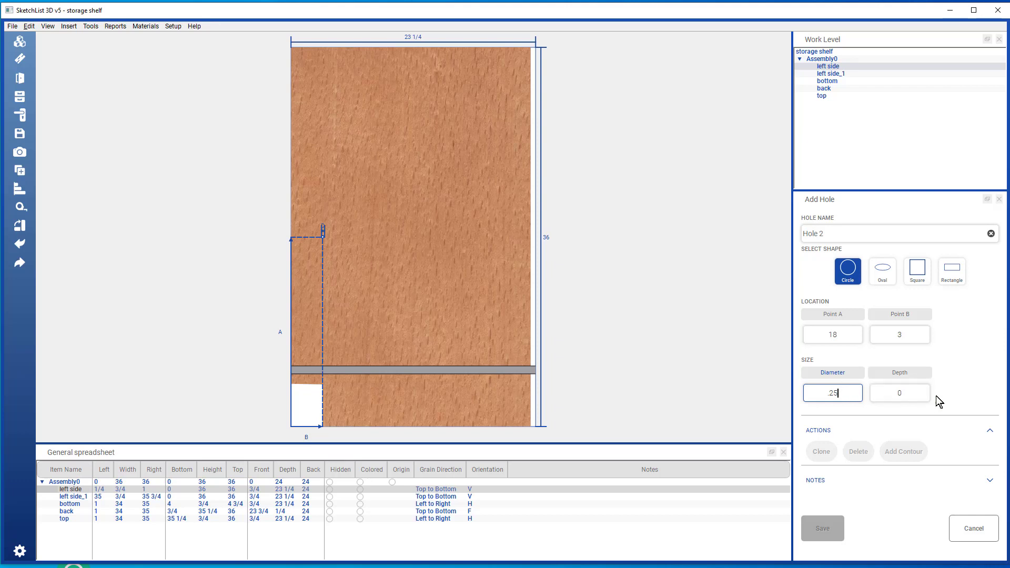
left_click(920, 394)
type(".25")
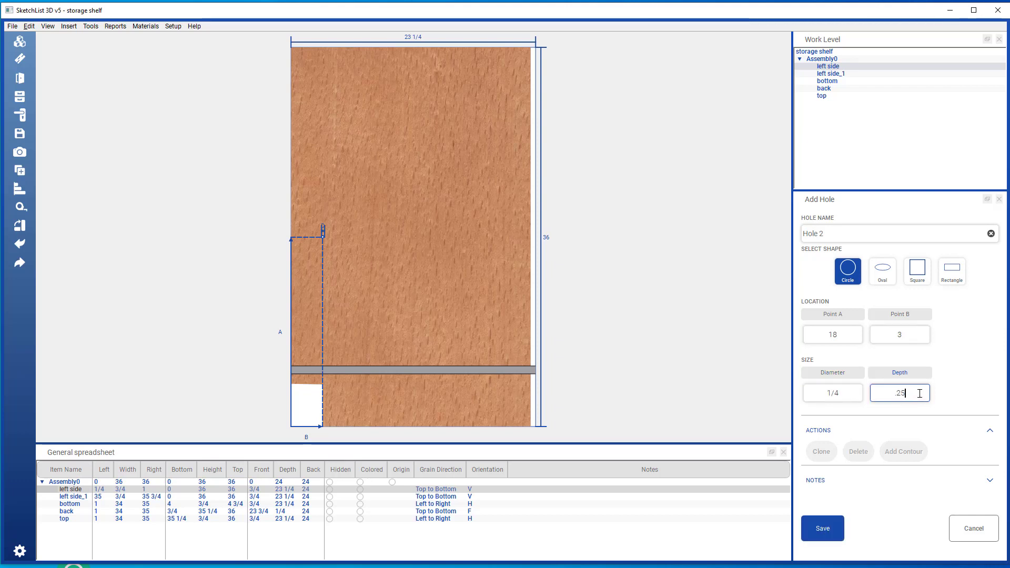
left_click(825, 524)
Start Clone & Space on the left side board's 1/4-inch circular hole, cloning from the Bottom with a quantity of 8.
scroll(478, 260, "up", 5)
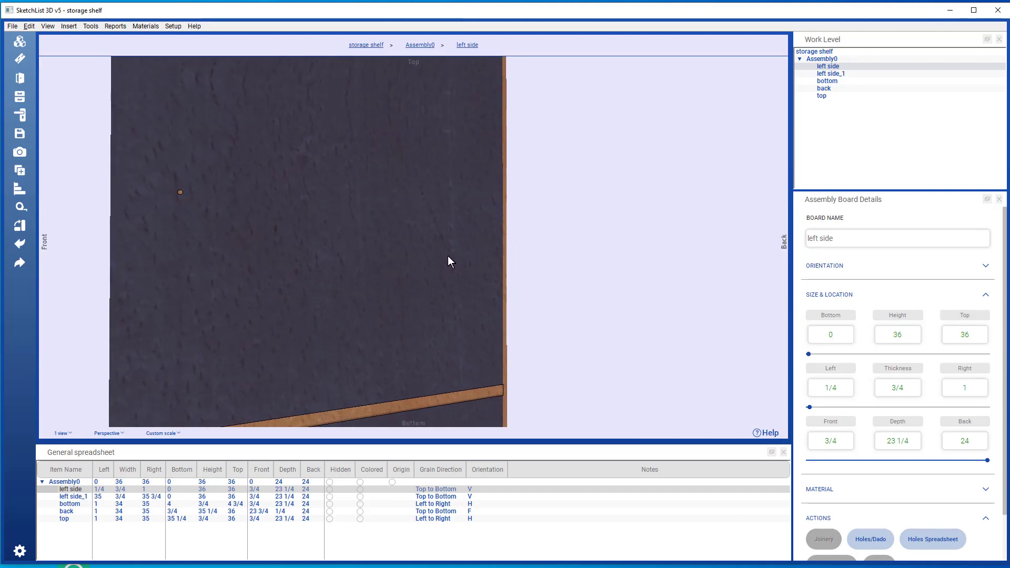
scroll(440, 269, "down", 3)
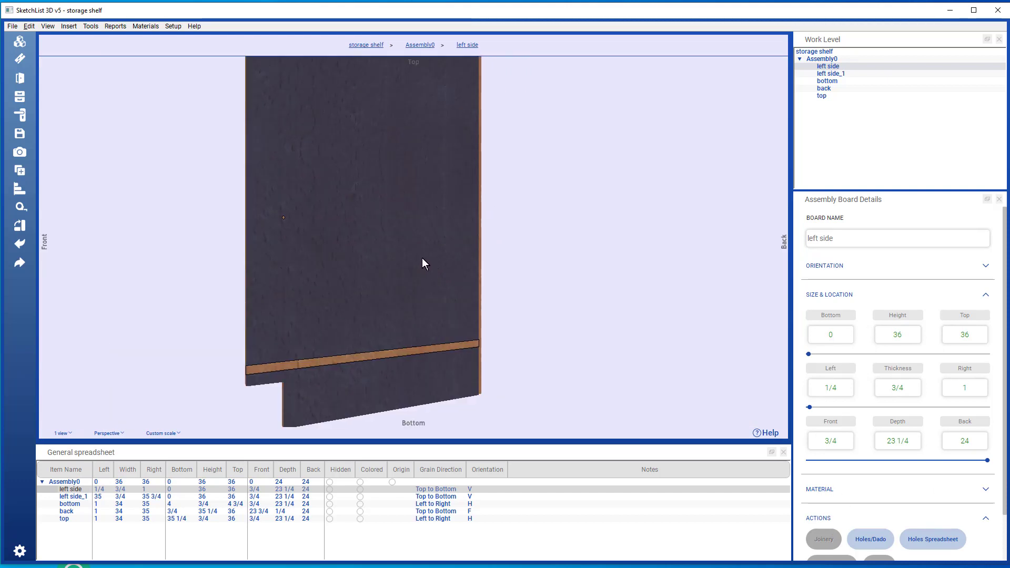
left_click(944, 539)
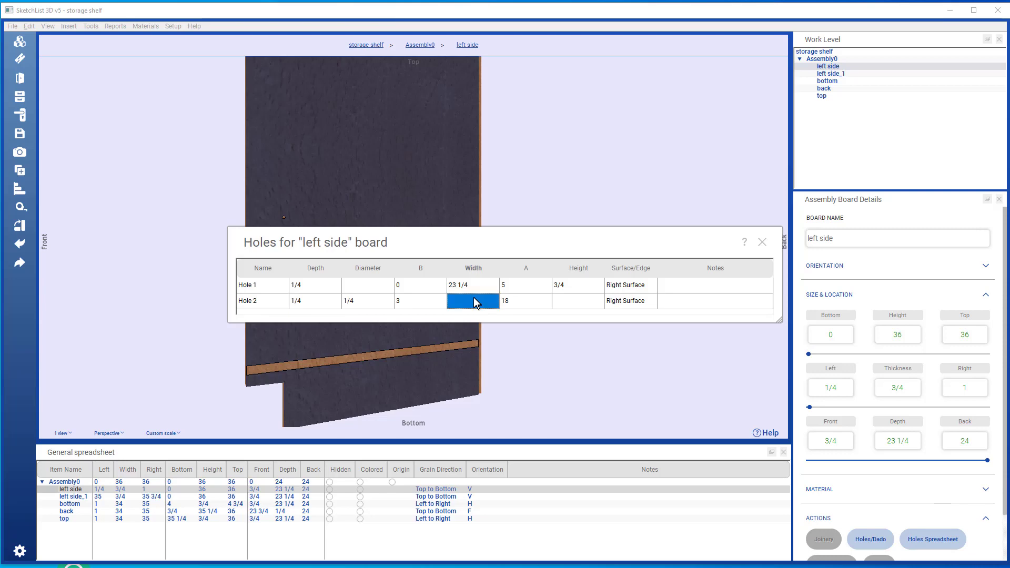
right_click(313, 305)
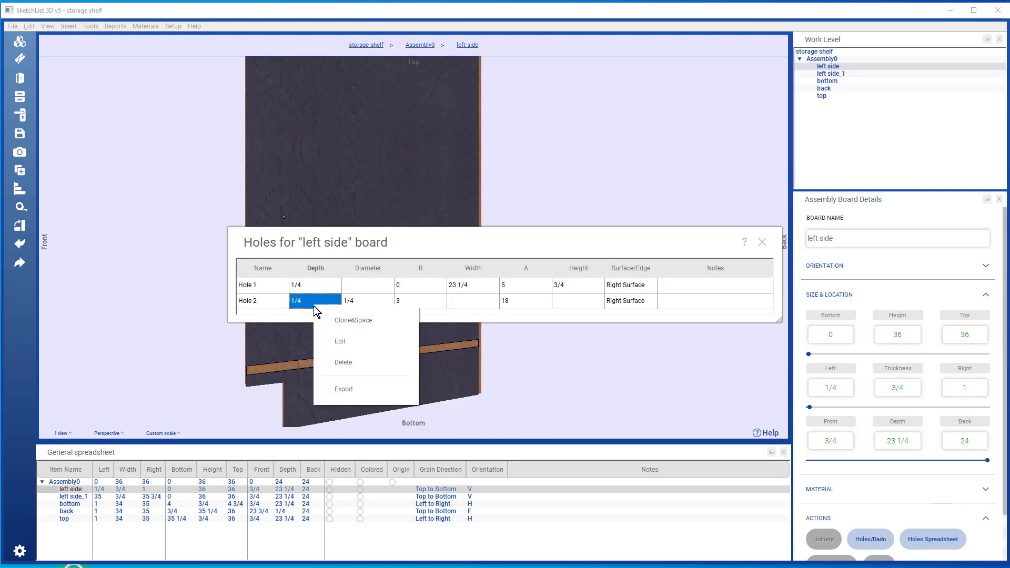
left_click(344, 319)
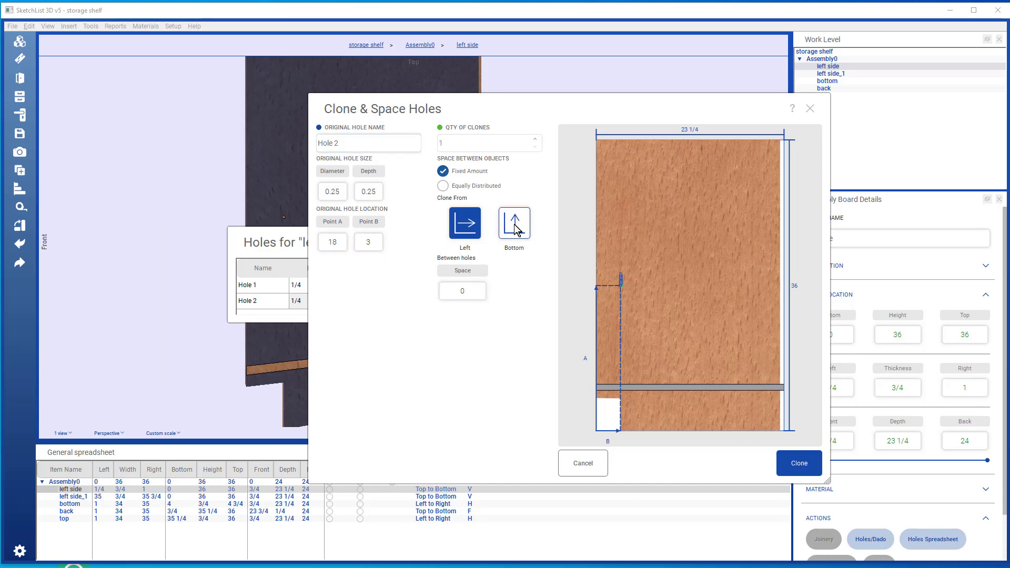
left_click(515, 225)
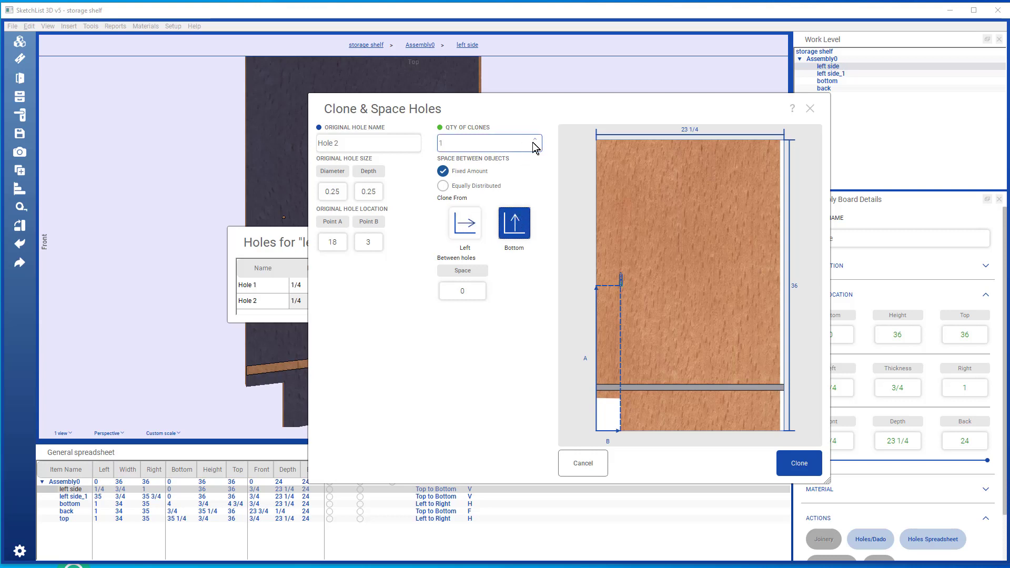
left_click_drag(447, 145, 388, 140)
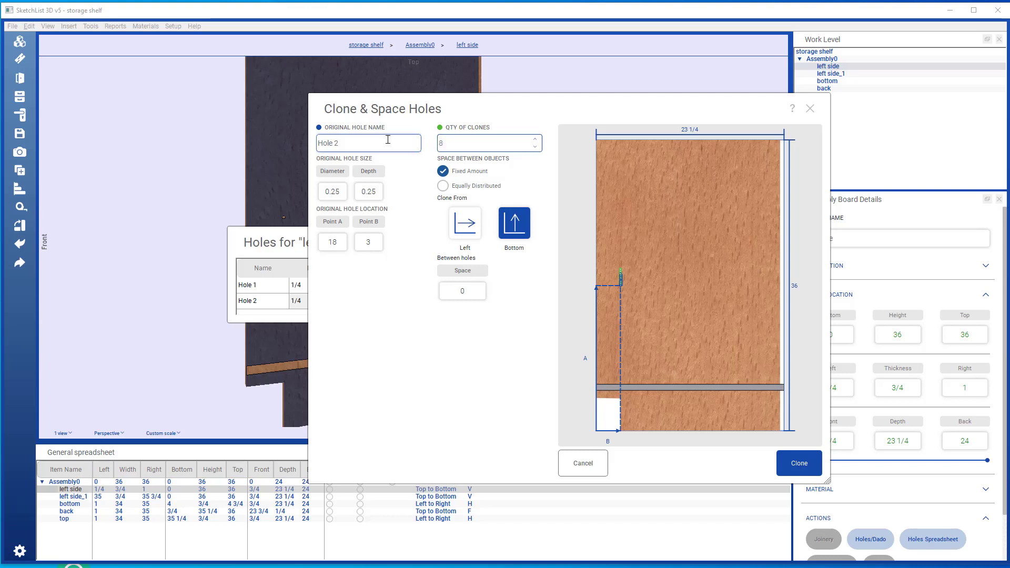
Set the space between holes to 2, reduce the quantity to 7 clones, create them, and close the holes list.
left_click(466, 290)
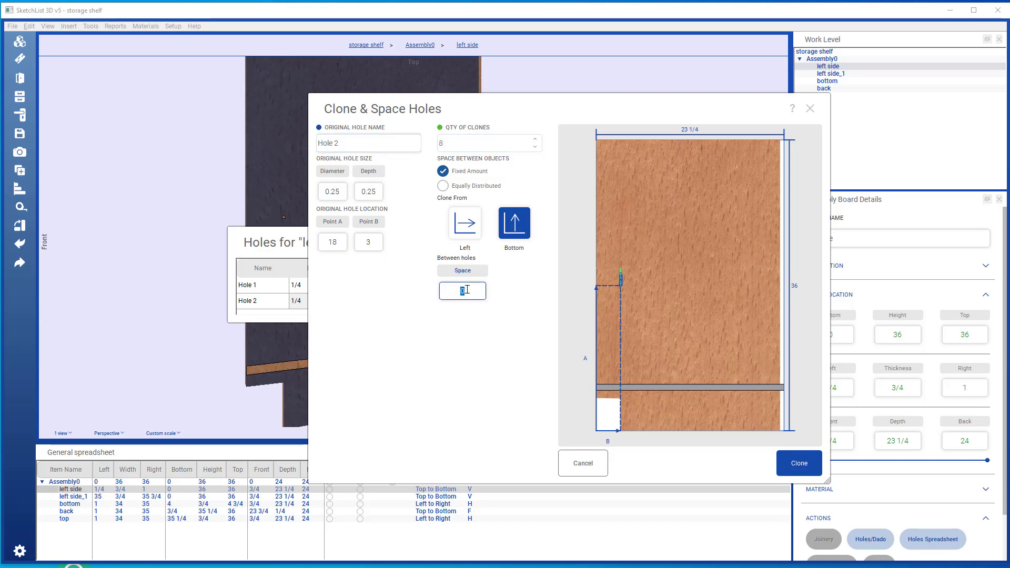
type("3")
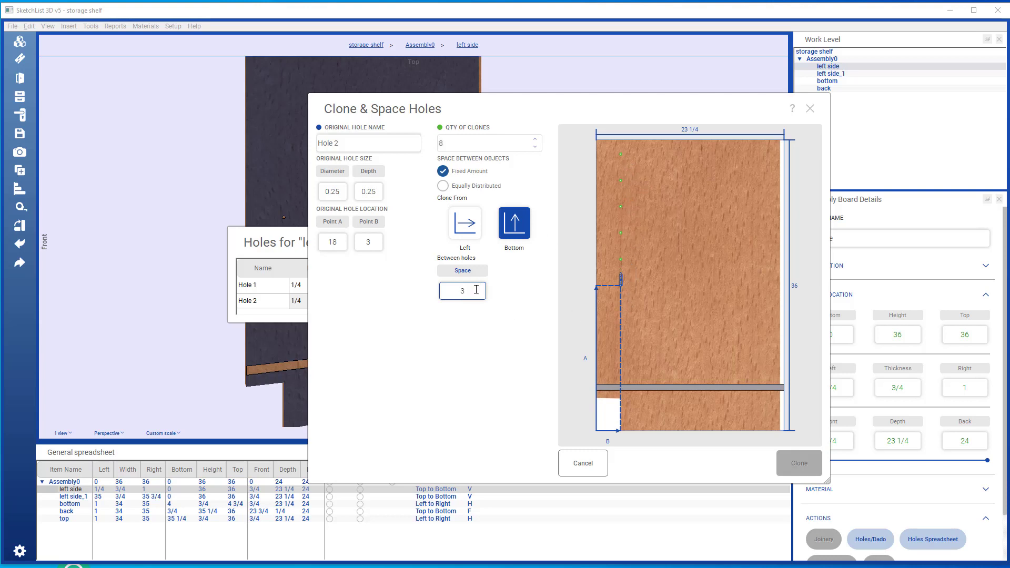
left_click_drag(467, 288, 448, 288)
type("2")
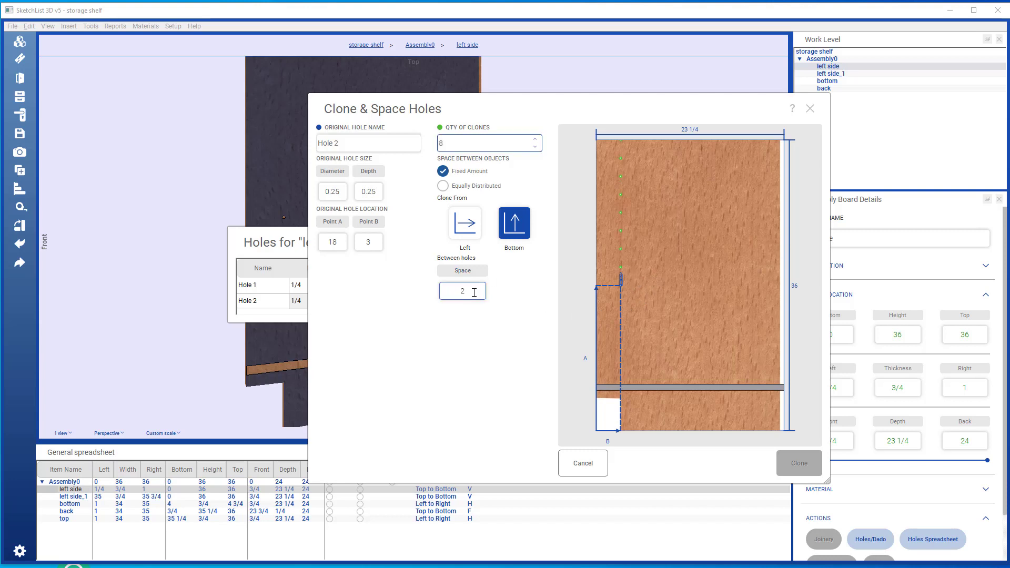
left_click(535, 147)
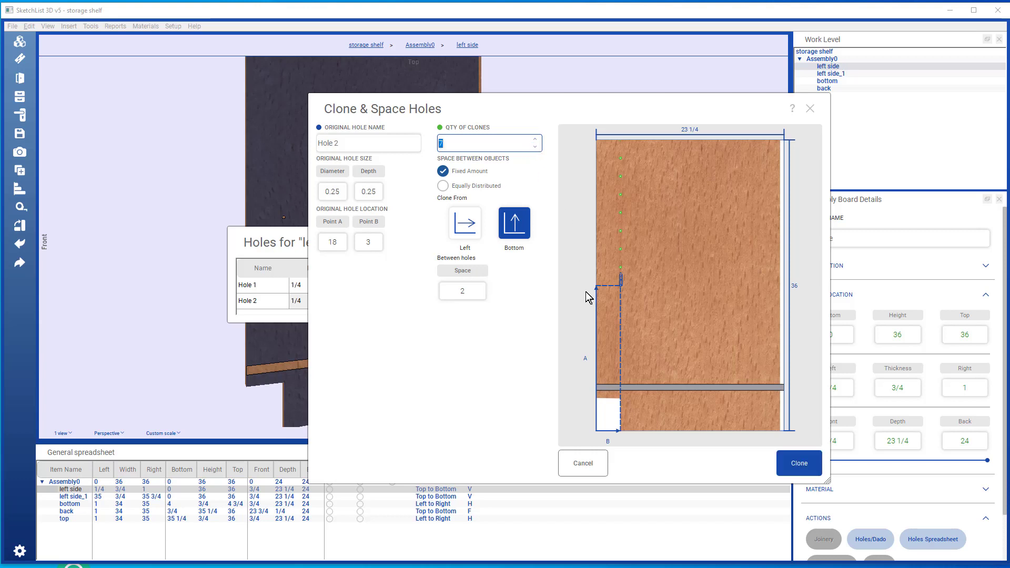
left_click(797, 463)
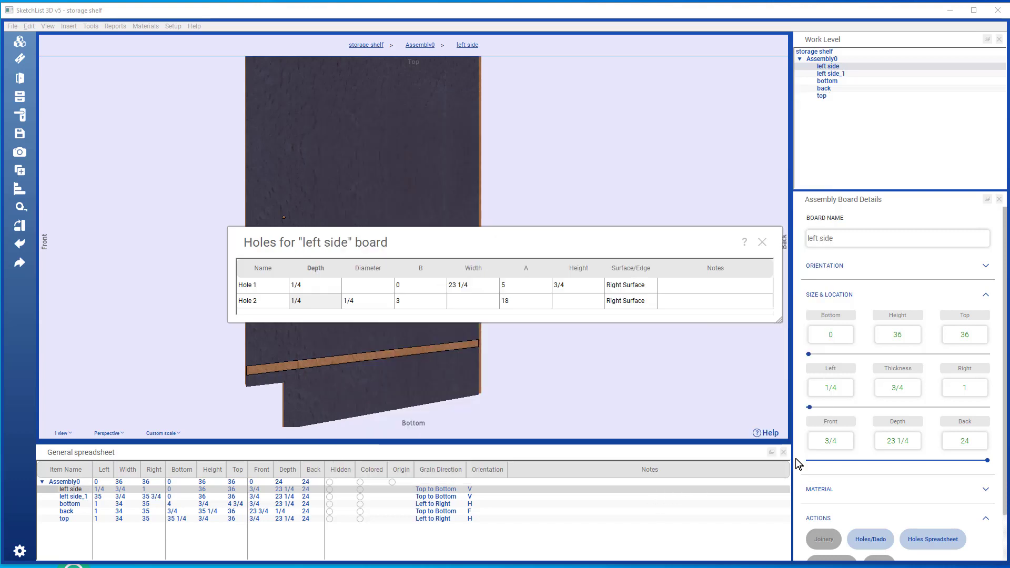
left_click(761, 242)
Return to the whole assembly and delete the unmachined side board left side_1.
left_click_drag(417, 266, 418, 305)
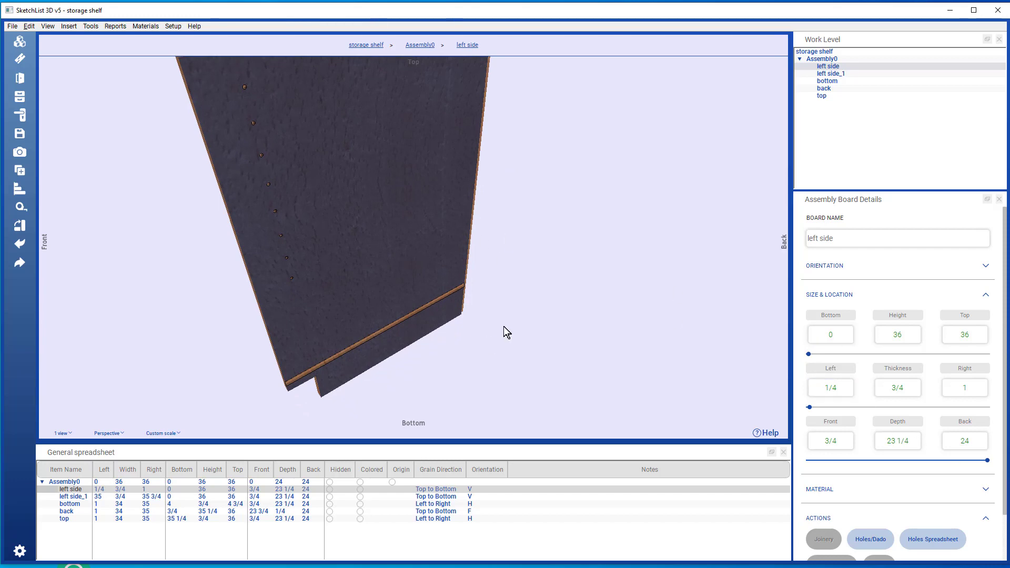
scroll(1002, 414, "down", 1)
left_click_drag(346, 233, 379, 275)
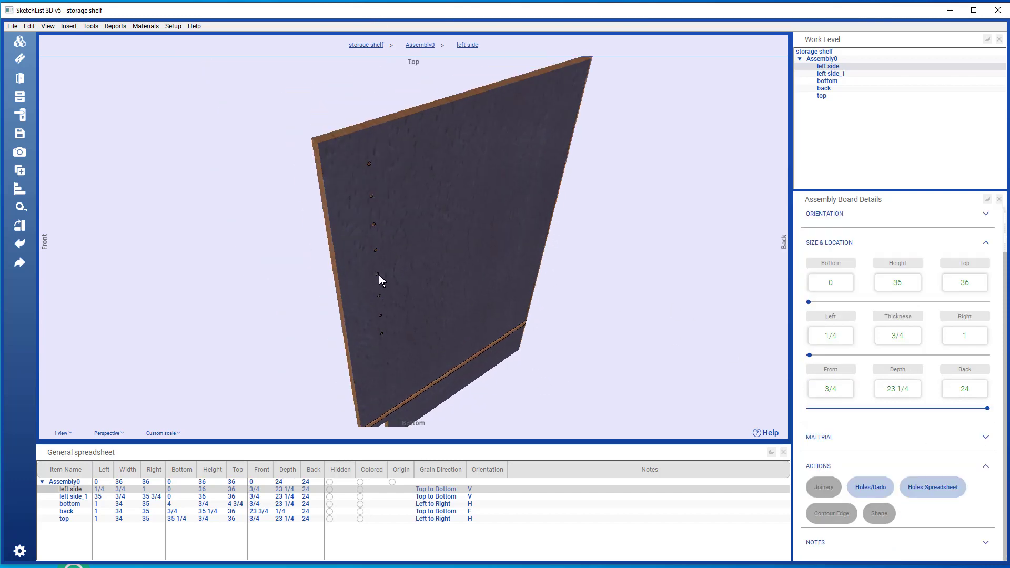
left_click(820, 59)
left_click_drag(311, 301, 290, 298)
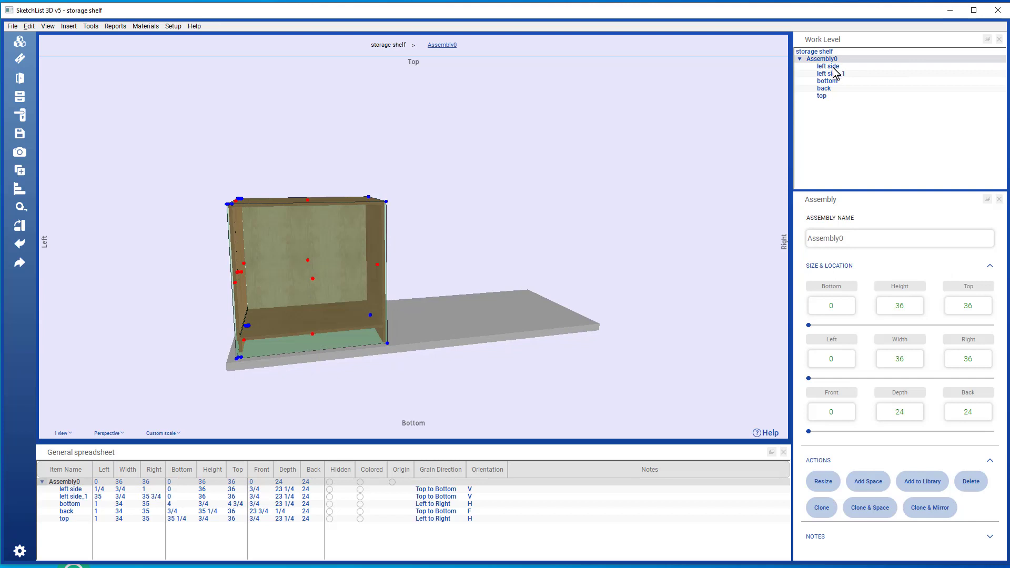
left_click(718, 117)
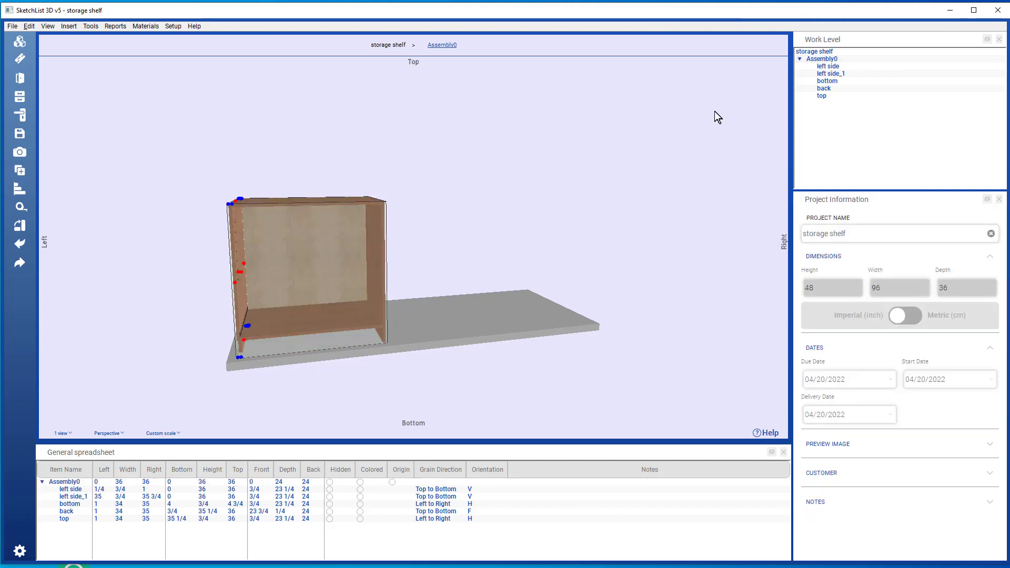
left_click(831, 74)
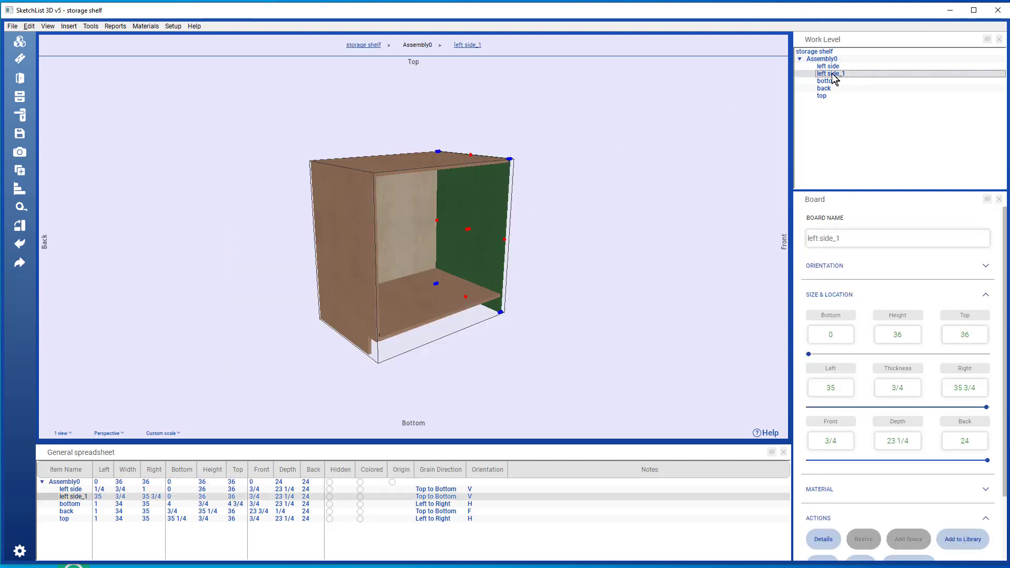
key("Delete")
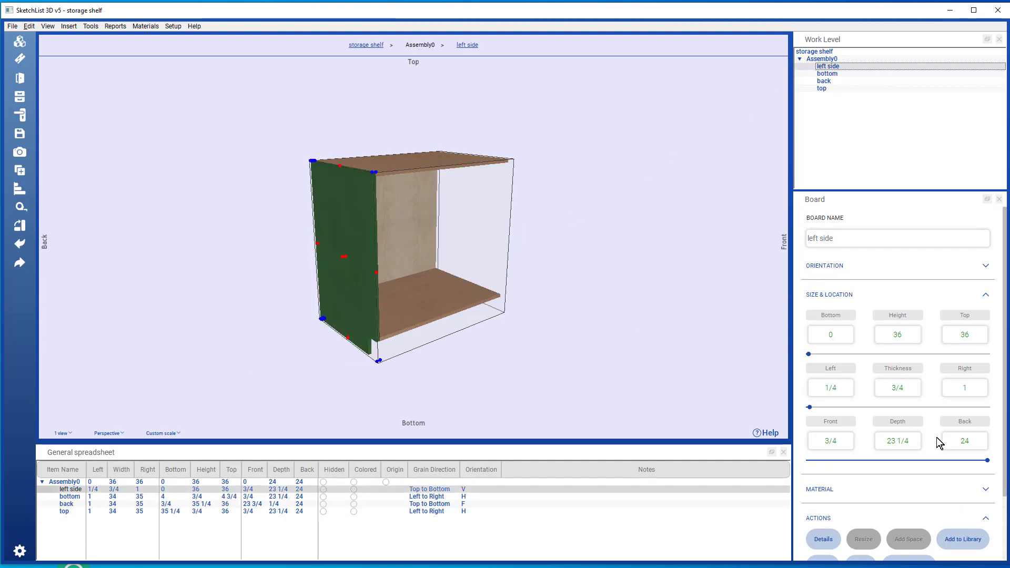
Clone and mirror the left side board to the opposite side of Assembly0, and inspect the cabinet from the front.
scroll(841, 489, "down", 3)
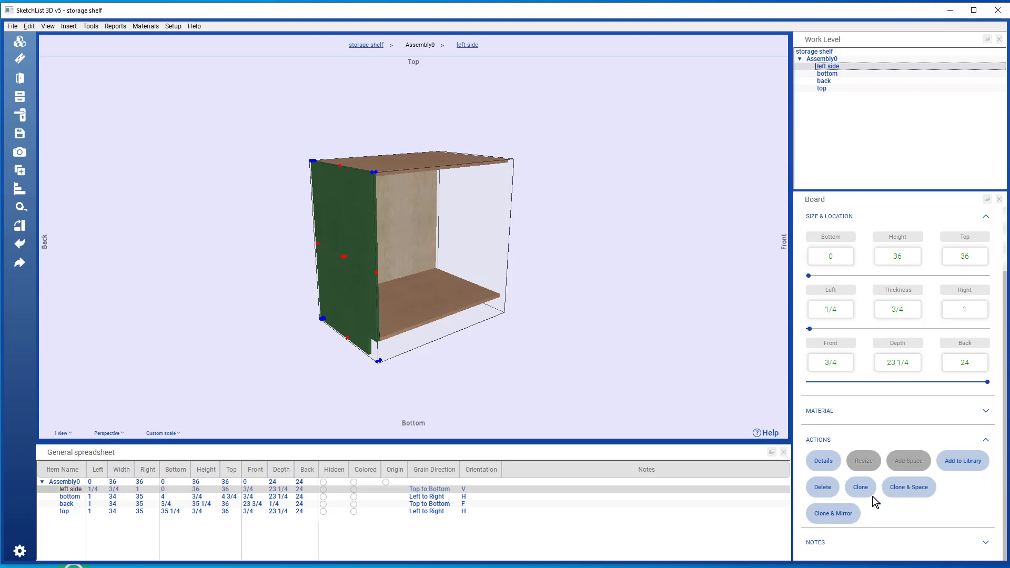
left_click(841, 515)
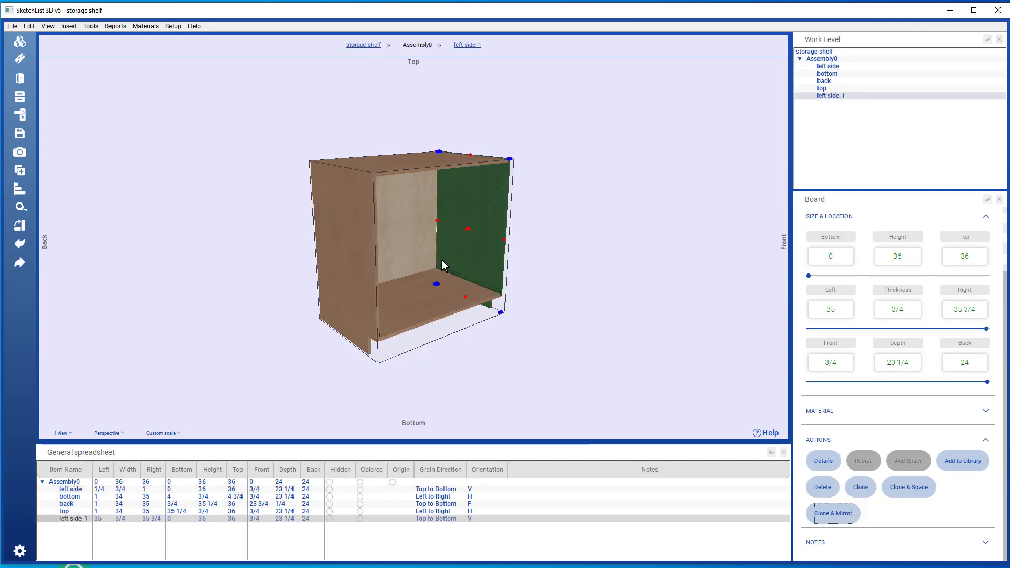
scroll(440, 259, "up", 2)
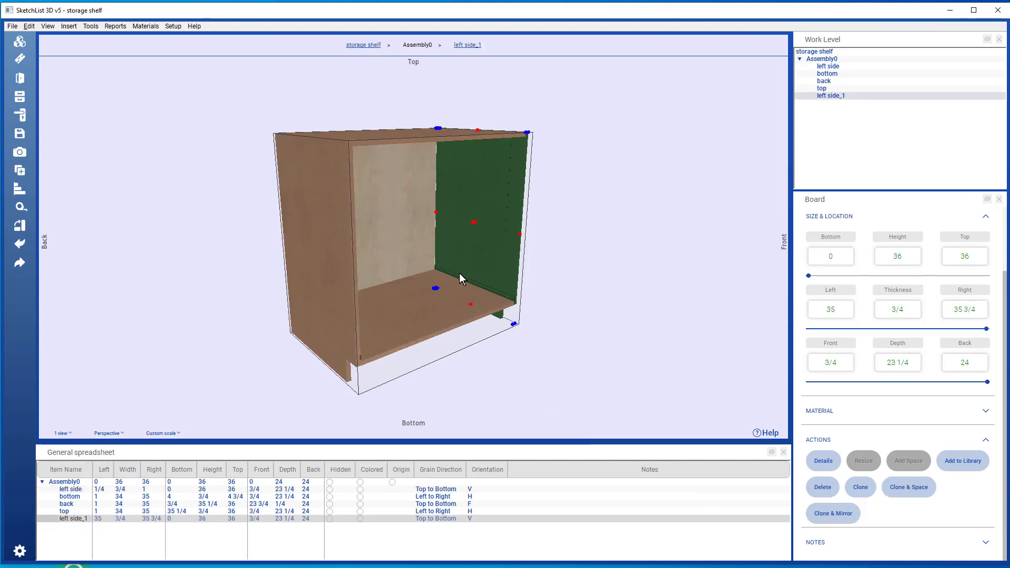
mouse_move(492, 292)
left_mouse_down()
mouse_move(390, 298)
mouse_move(476, 292)
left_mouse_up()
left_click(482, 287)
left_click(470, 195)
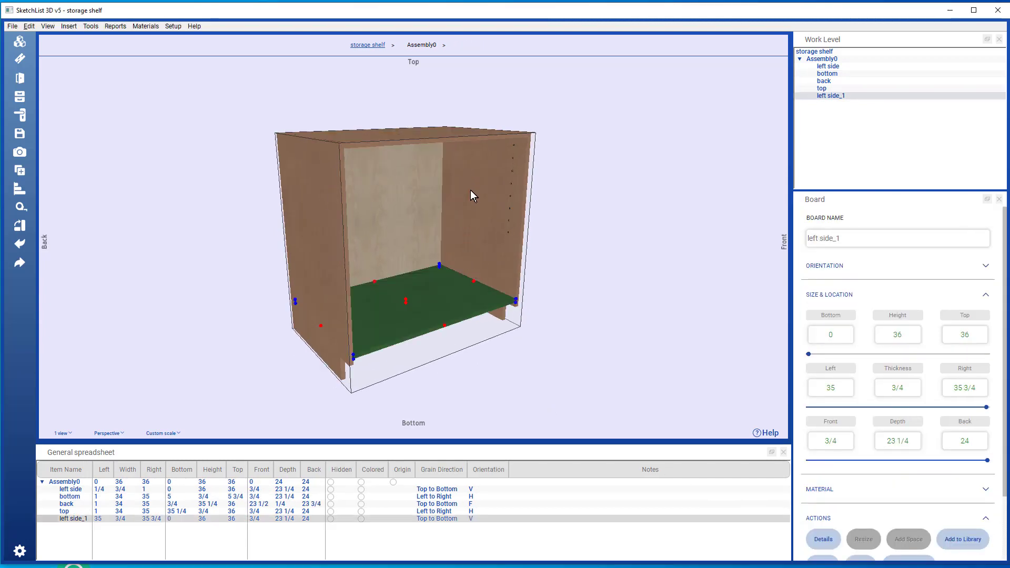
left_click_drag(481, 175, 480, 245)
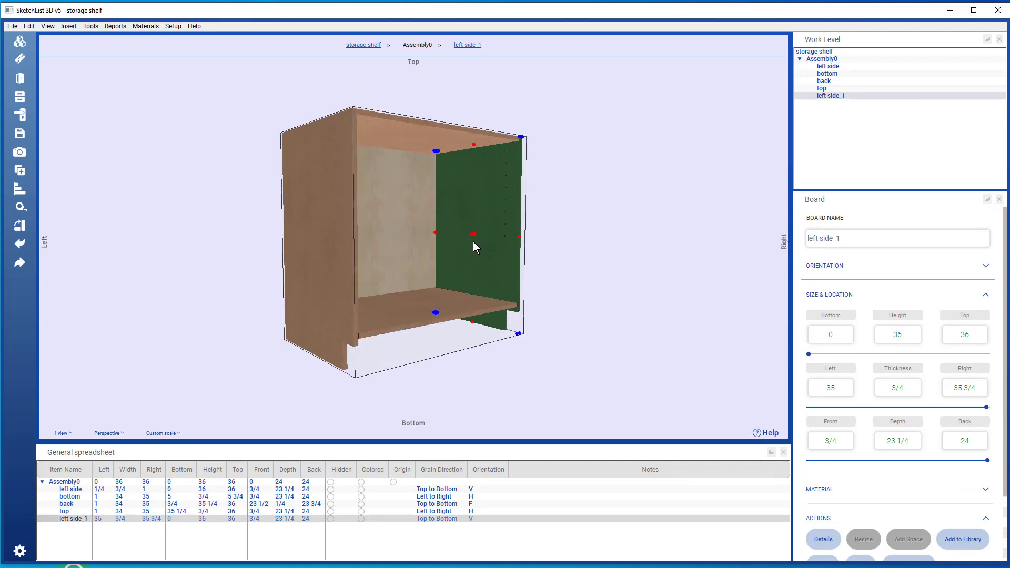
left_click(448, 235)
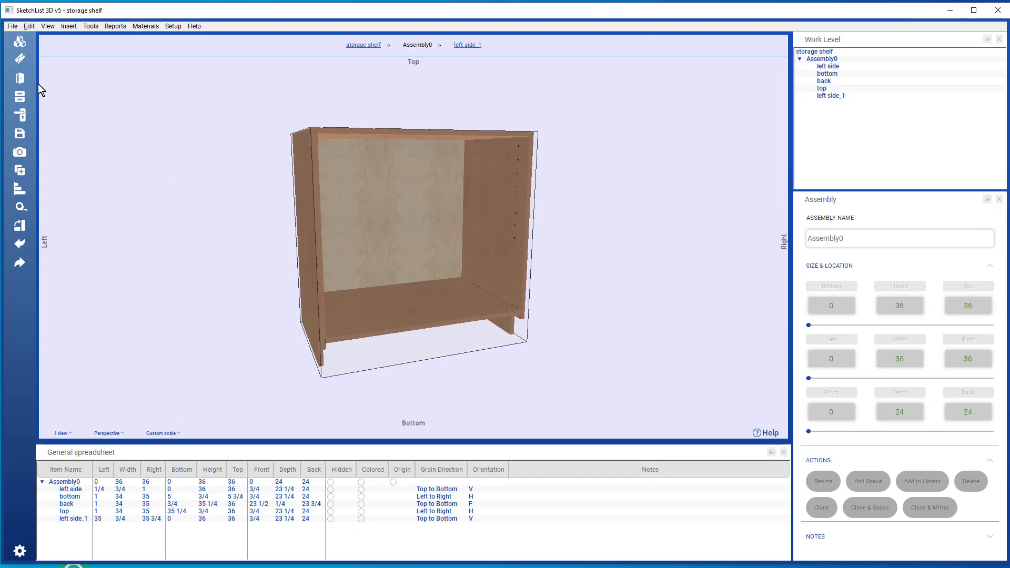
Start a new board named stile left in Assembly0, made of Beech solid lumber.
left_click(16, 59)
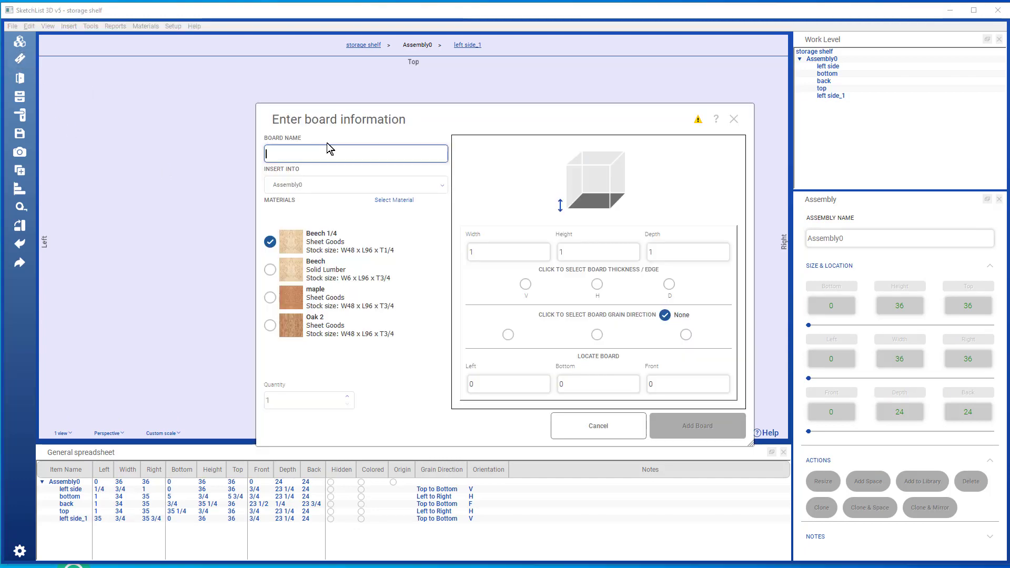
type("stile left")
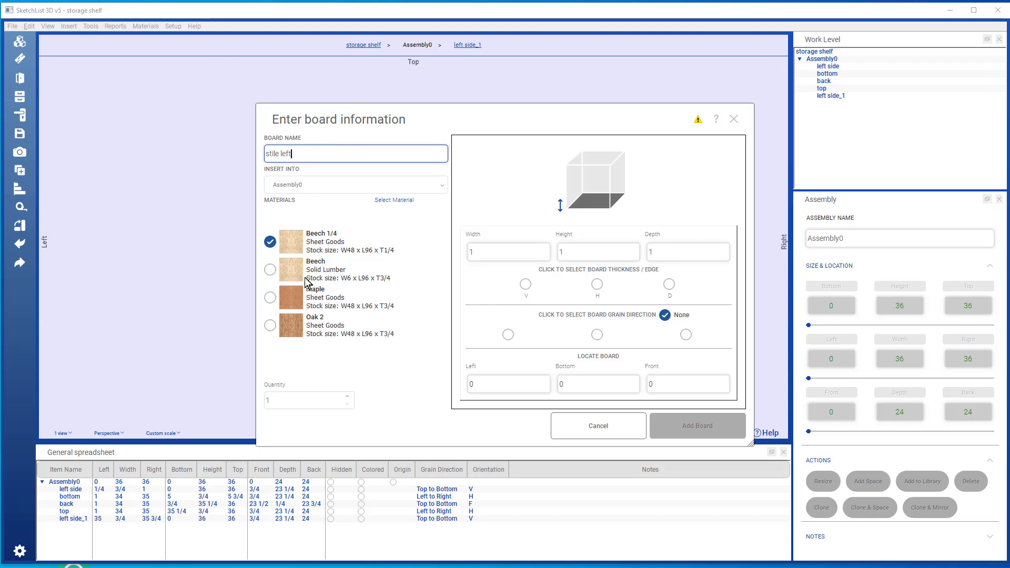
left_click(279, 276)
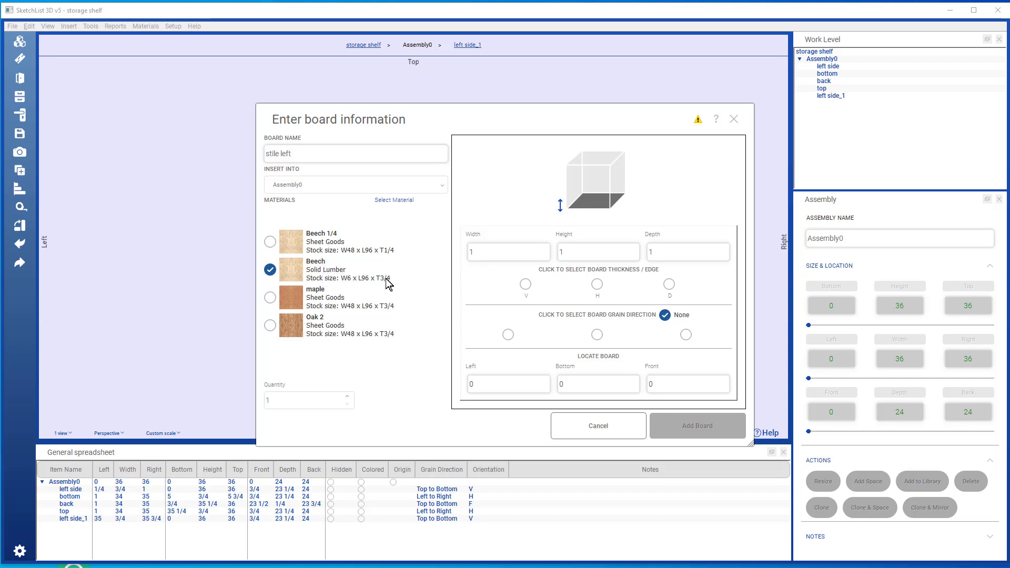
Set the stile's Width to 1 1/2 and Height to 12, with its 3/4 thickness along the depth.
left_click(494, 252)
double_click(495, 252)
type("1.5")
left_click(604, 248)
double_click(604, 248)
double_click(670, 252)
left_click(669, 285)
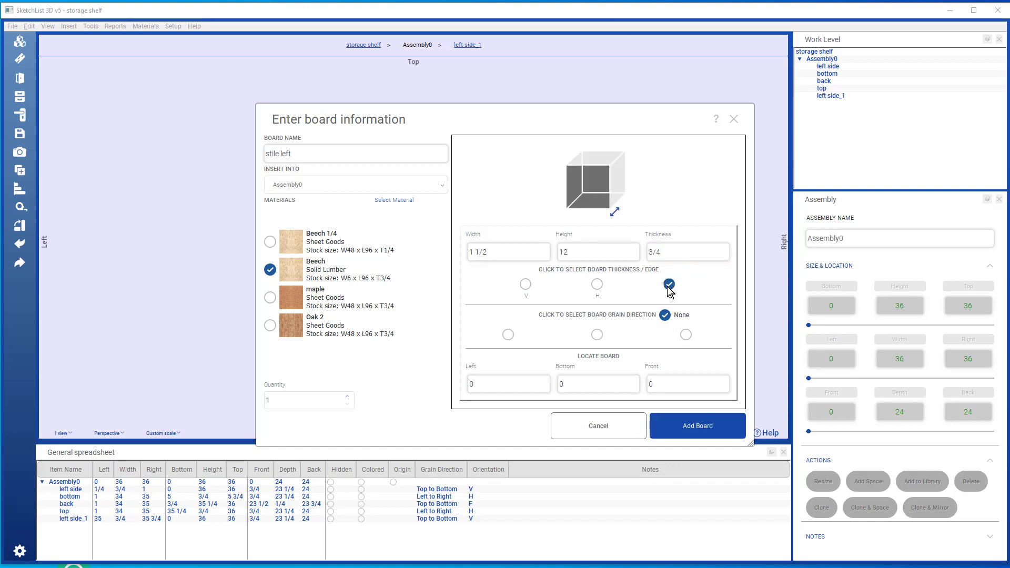
Try to add the stile with its grain running left to right.
left_click(508, 335)
left_click(686, 427)
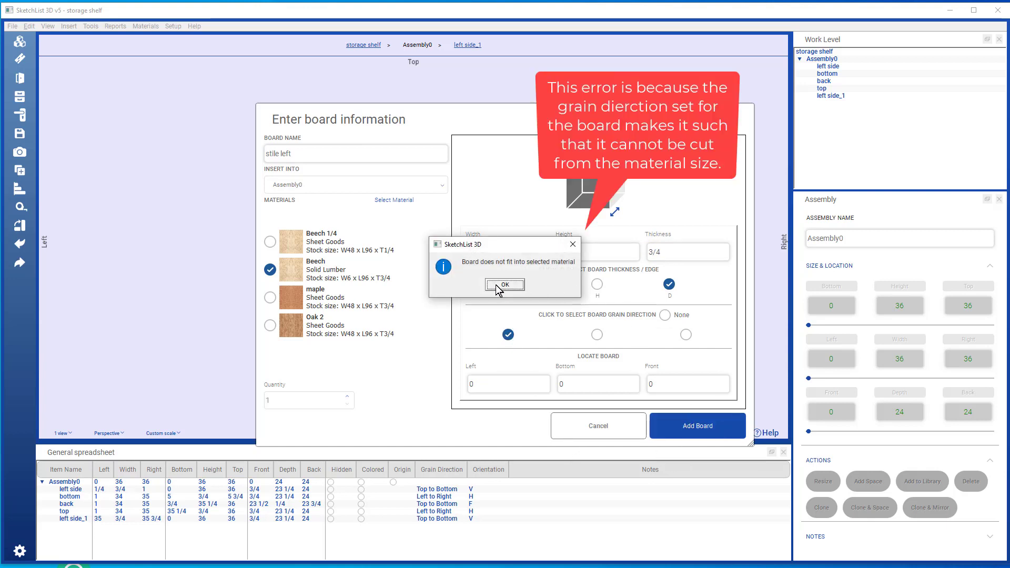
left_click(502, 286)
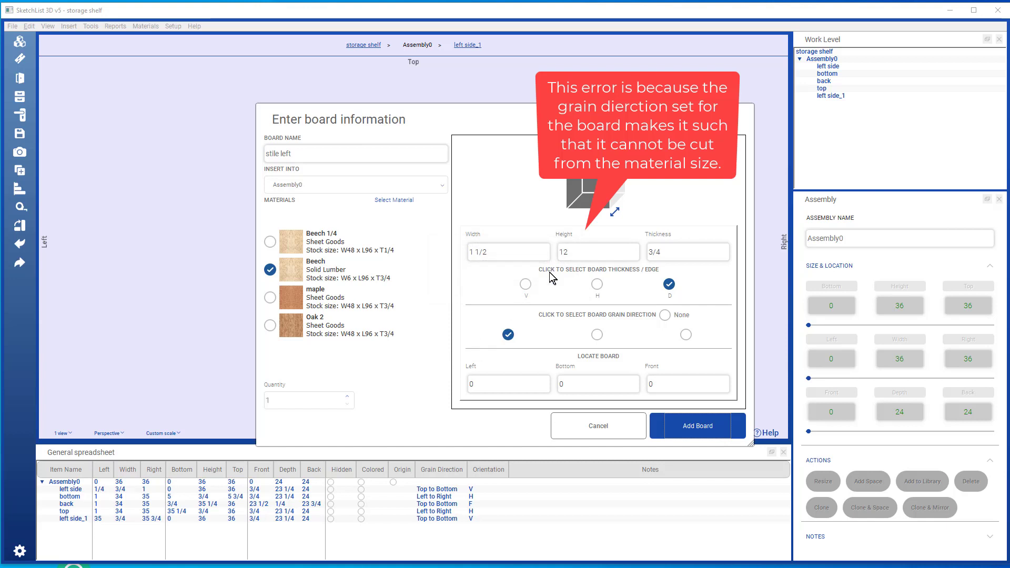
Set the stile's grain direction to Top to Bottom and add the board to the assembly.
left_click(597, 335)
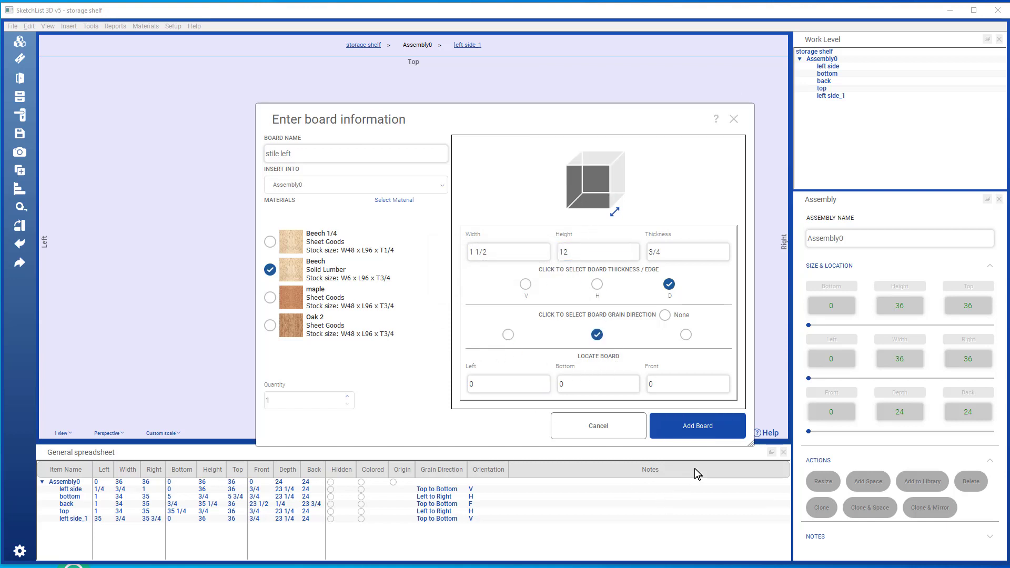
left_click(696, 423)
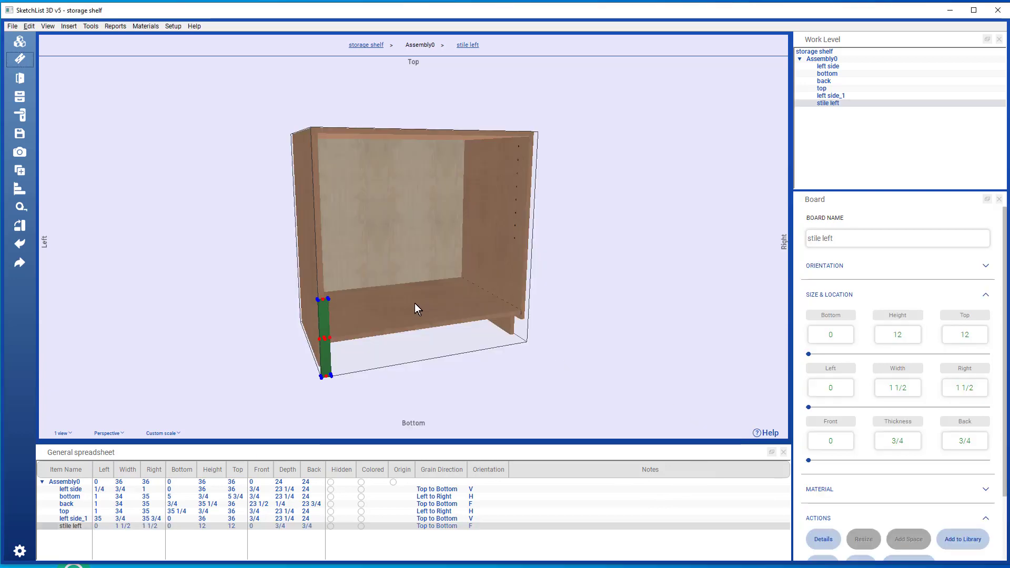
Stretch the left stile upward to the cabinet's full height, giving it a height of 36.
left_click_drag(414, 303, 459, 297)
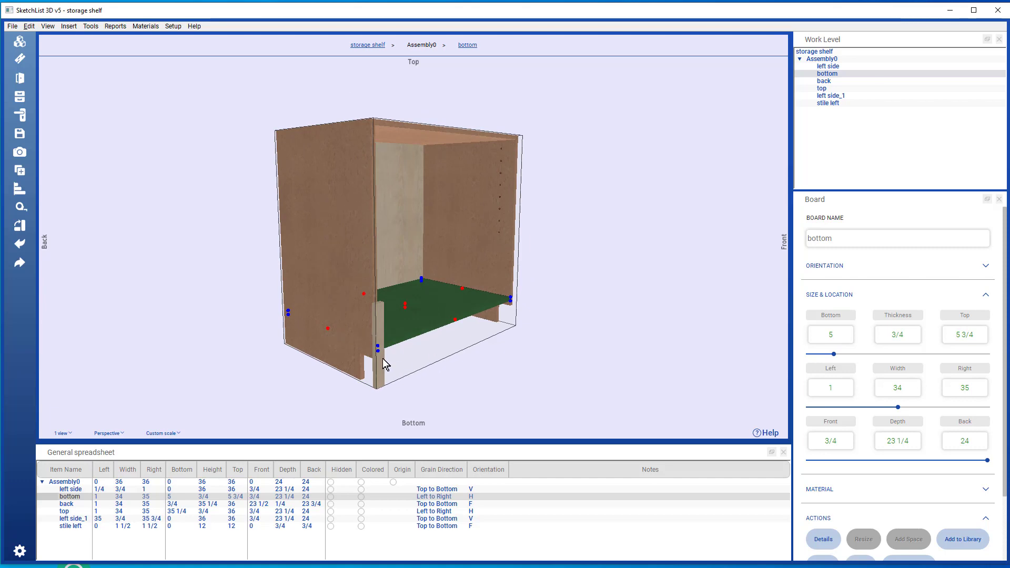
scroll(383, 361, "up", 2)
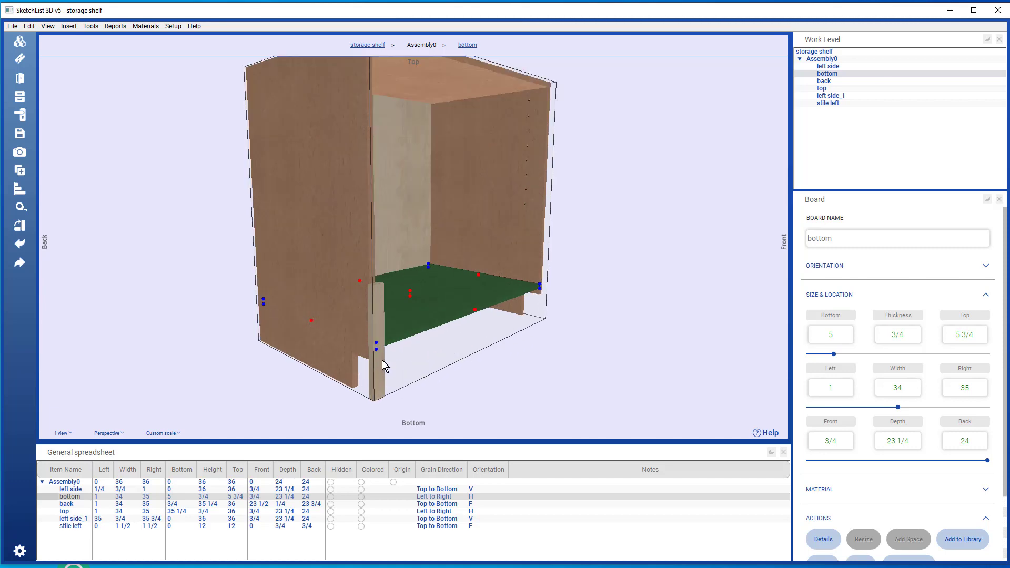
left_click_drag(399, 238, 406, 66)
left_click(443, 331)
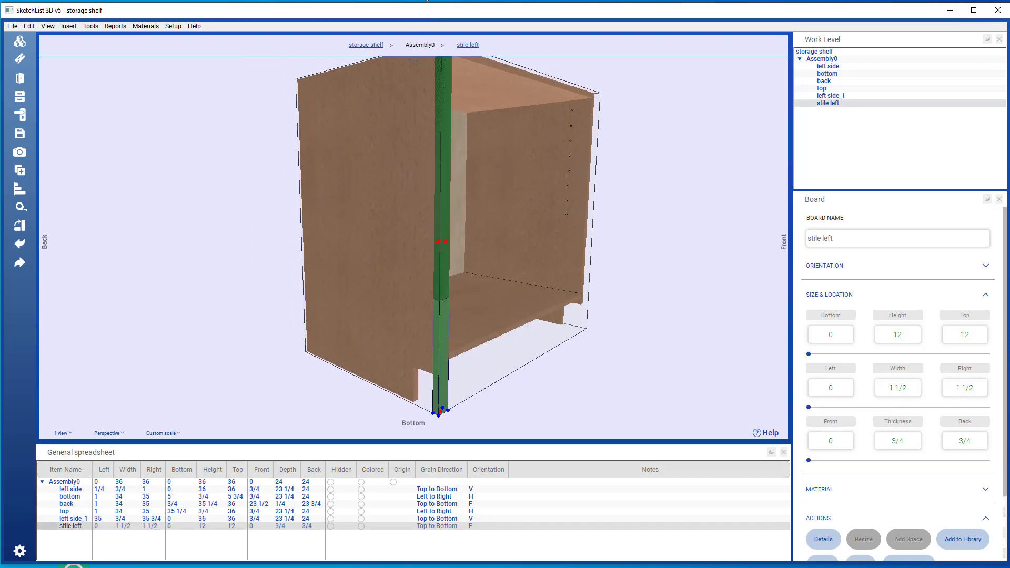
left_click(535, 233)
double_click(537, 248)
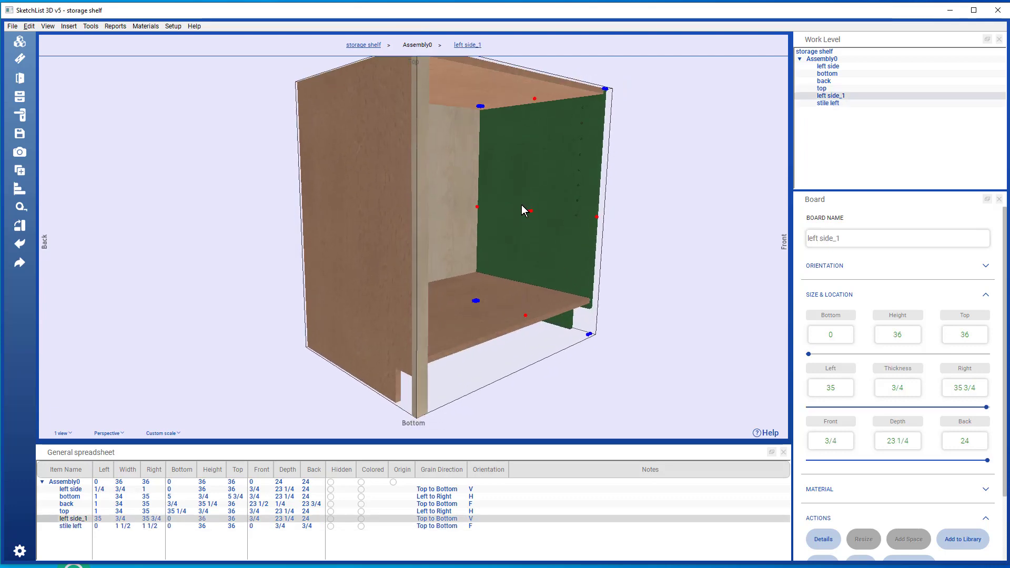
Raise the left stile's lower end to Bottom 4 by resizing it, keeping its top end in place.
left_click(421, 389)
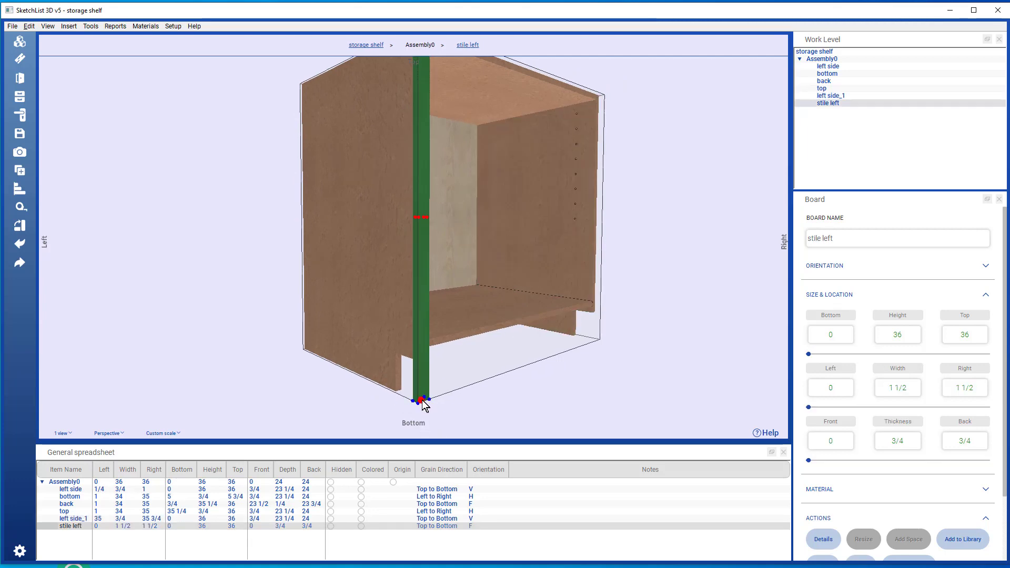
middle_click_drag(425, 405, 421, 401)
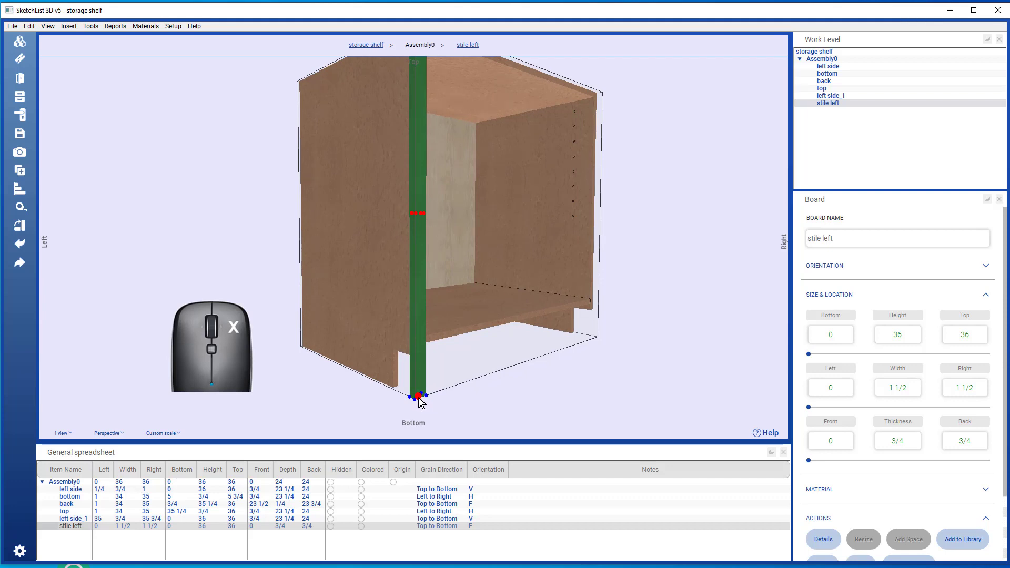
left_click(418, 396)
left_click(462, 434)
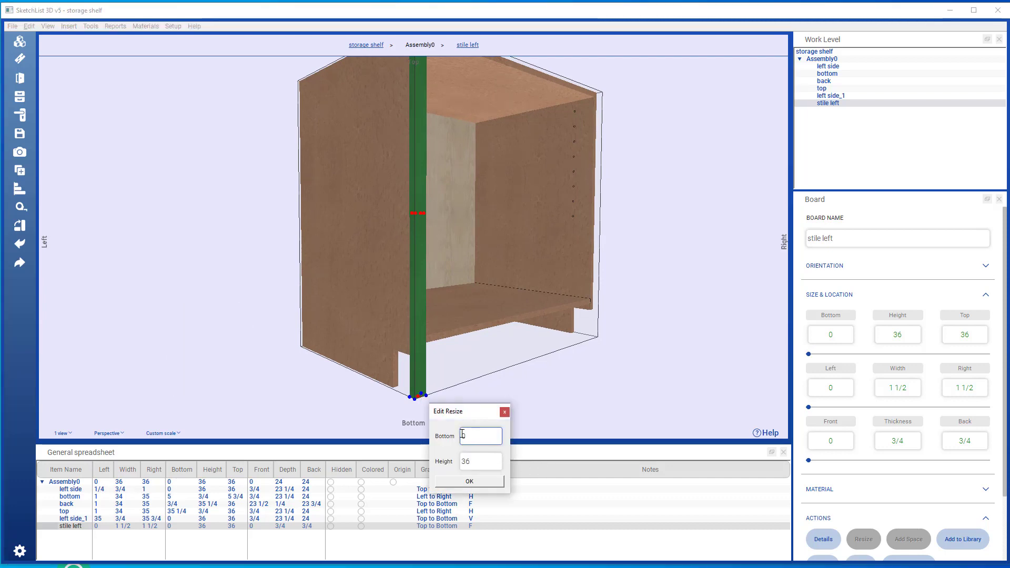
double_click(482, 436)
type("4")
left_click(470, 481)
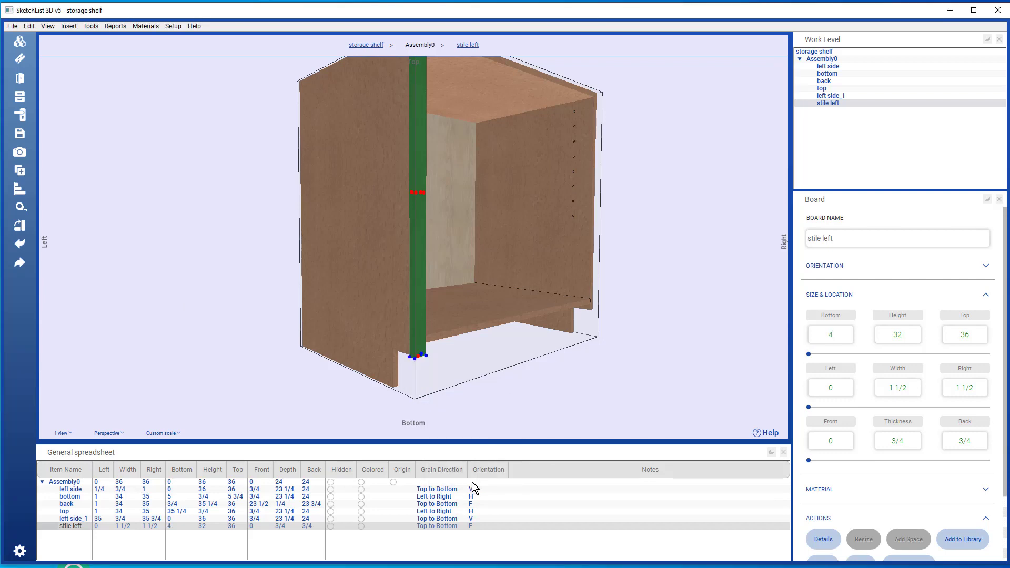
Clone and mirror the left stile to the opposite side of the cabinet front.
scroll(438, 281, "down", 2)
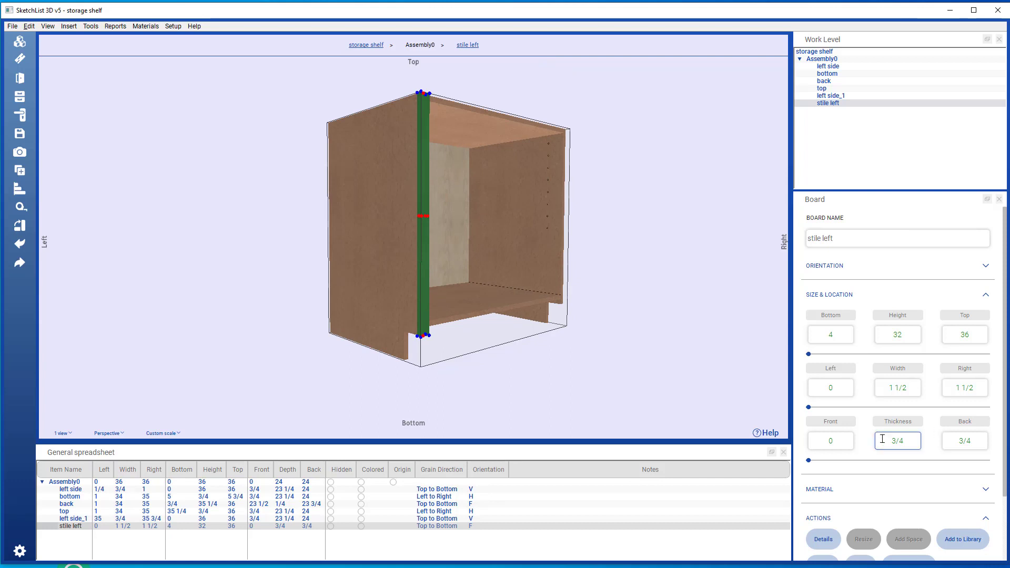
scroll(882, 439, "down", 2)
left_click(829, 514)
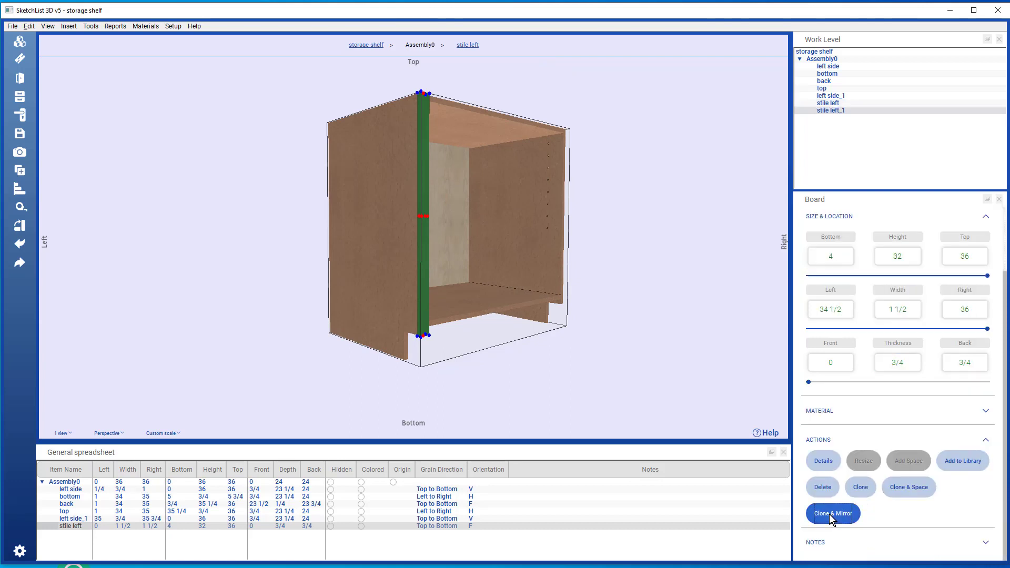
Rename the mirrored stile as stile right.
scroll(873, 297, "up", 2)
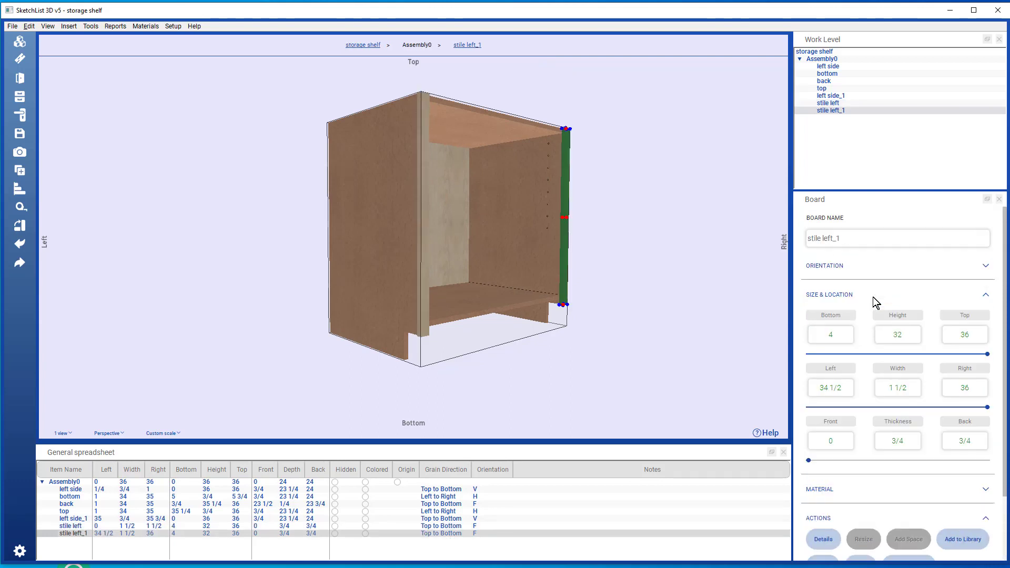
left_click_drag(854, 238, 823, 238)
type("r")
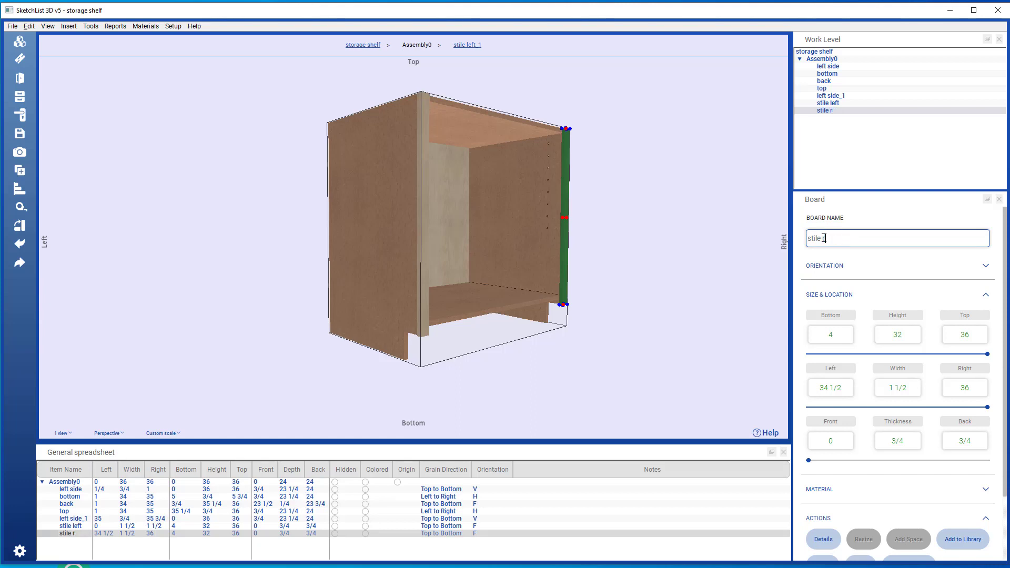
type("ight")
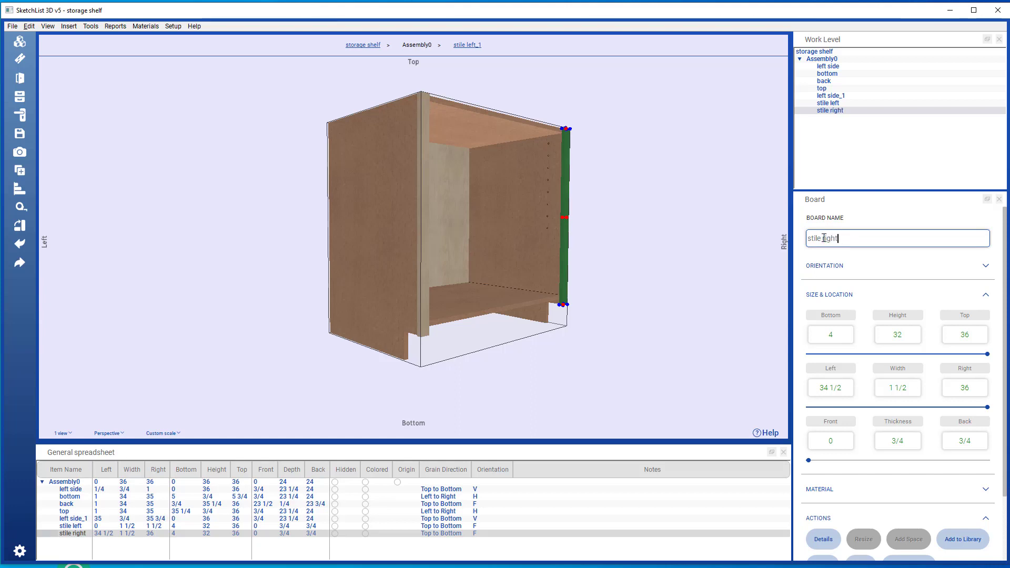
left_click(689, 284)
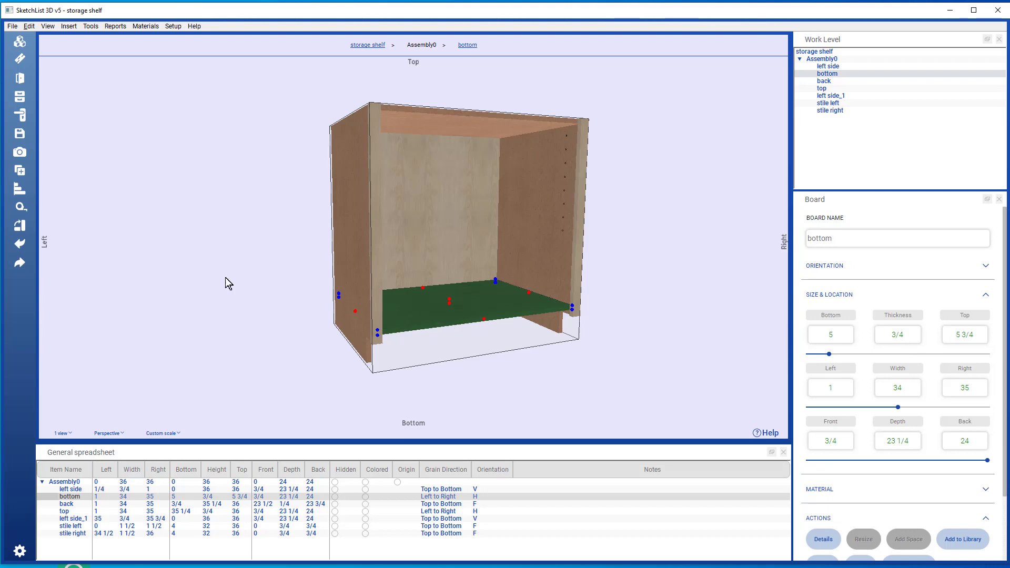
Start a new board named rail bottom in Assembly0, made of Beech solid lumber.
left_click(20, 61)
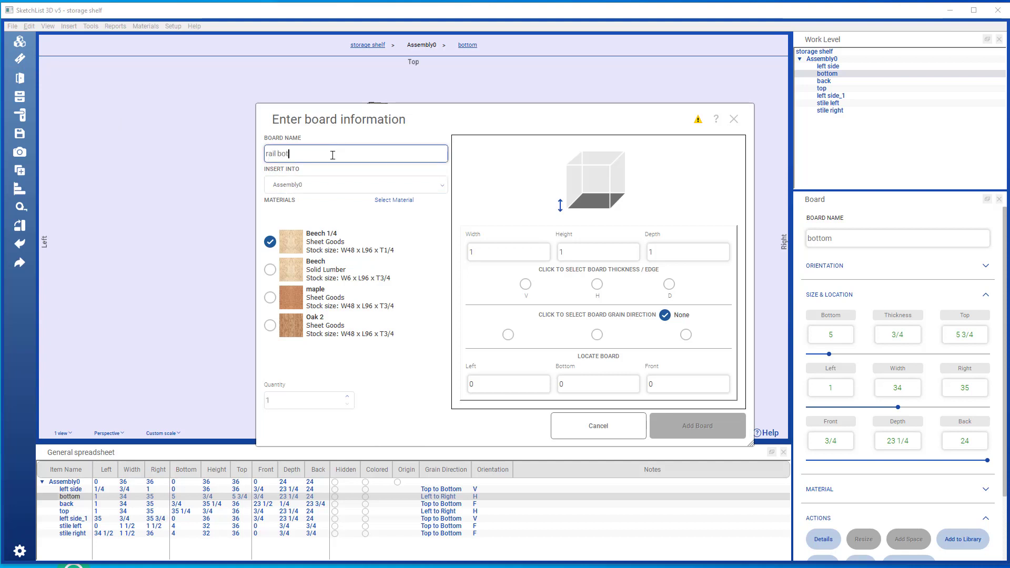
type("rail bottom")
left_click(264, 271)
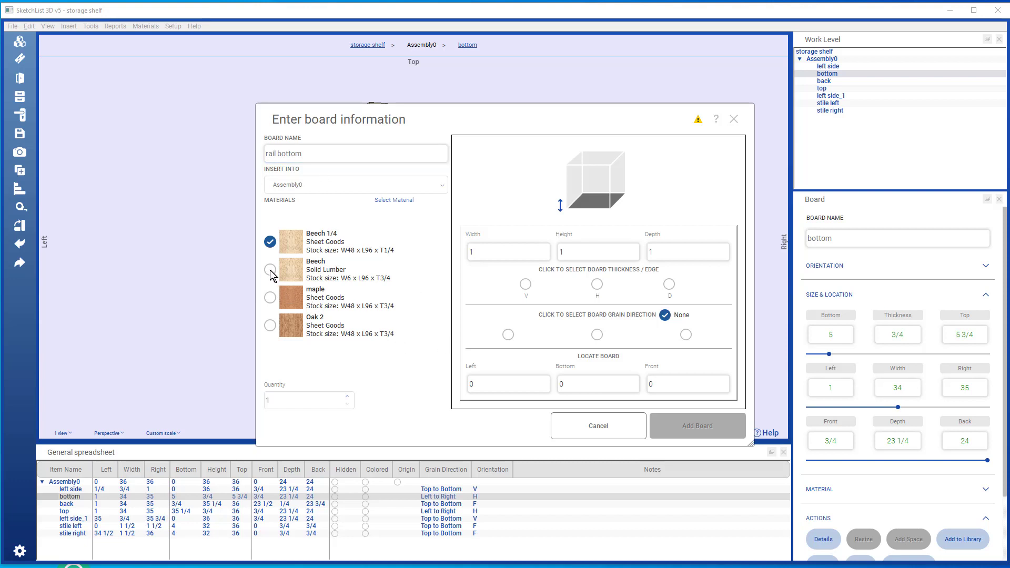
left_click(270, 271)
Size the rail 12 wide, 1 1/2 high and 3/4 deep, with thickness along the depth and left-to-right grain, and add it.
left_click(492, 253)
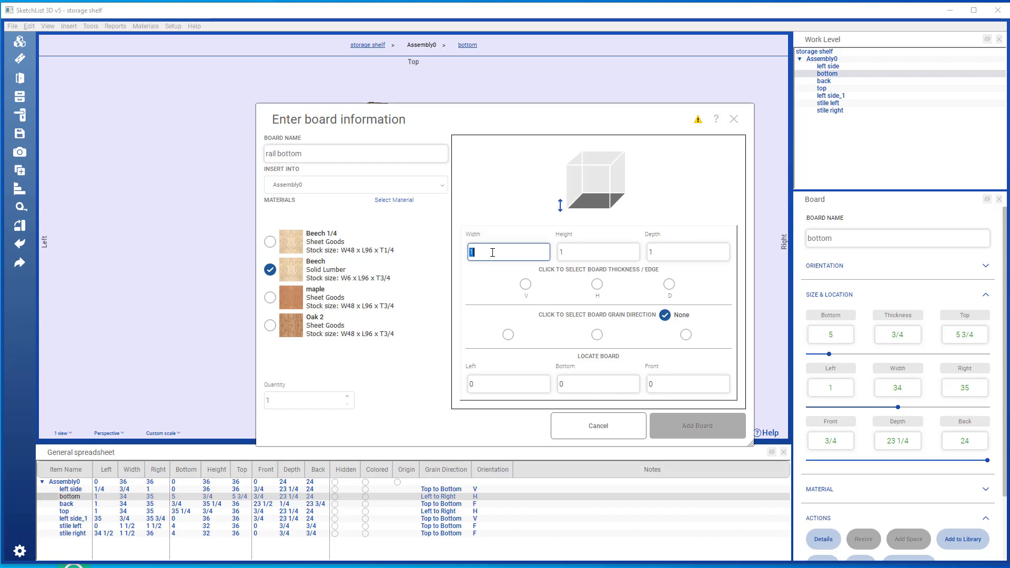
left_click(570, 252)
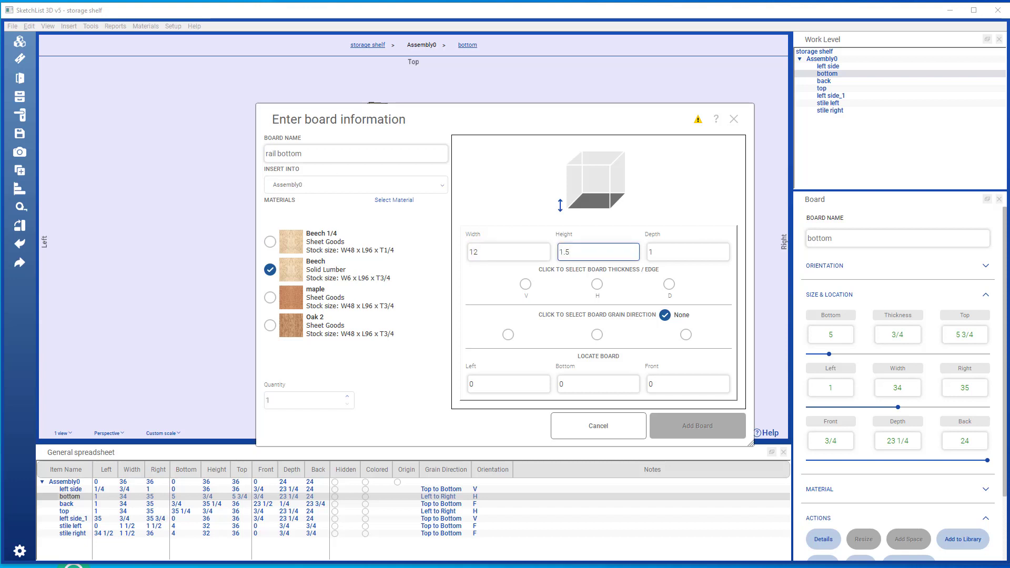
left_click(689, 252)
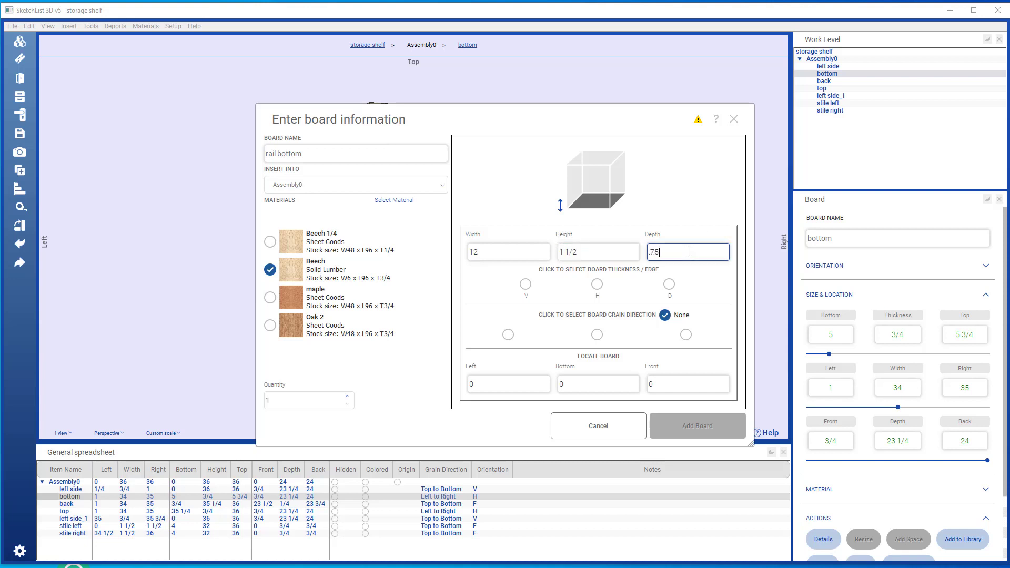
type(".75")
left_click(669, 284)
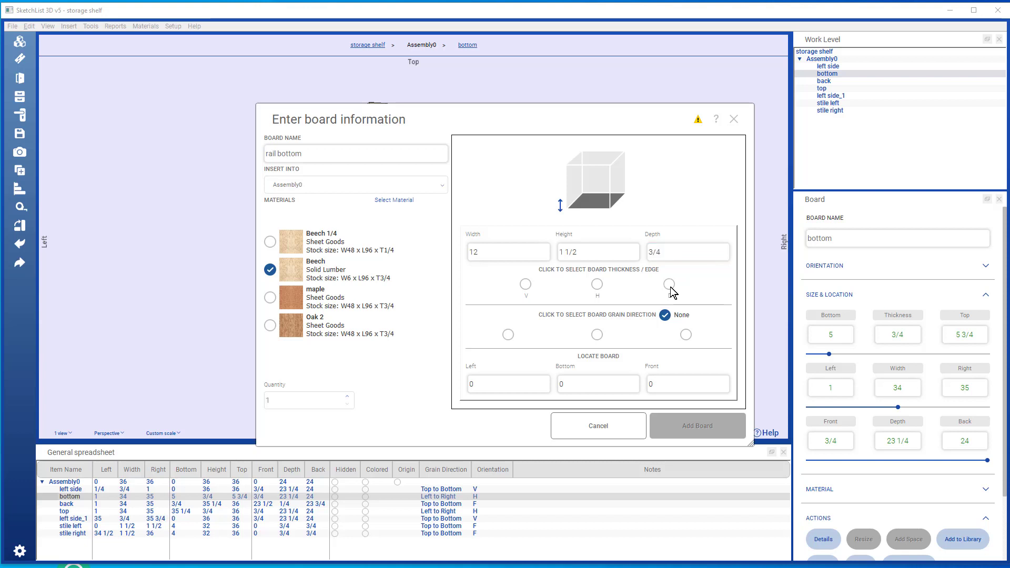
left_click(508, 335)
left_click(710, 426)
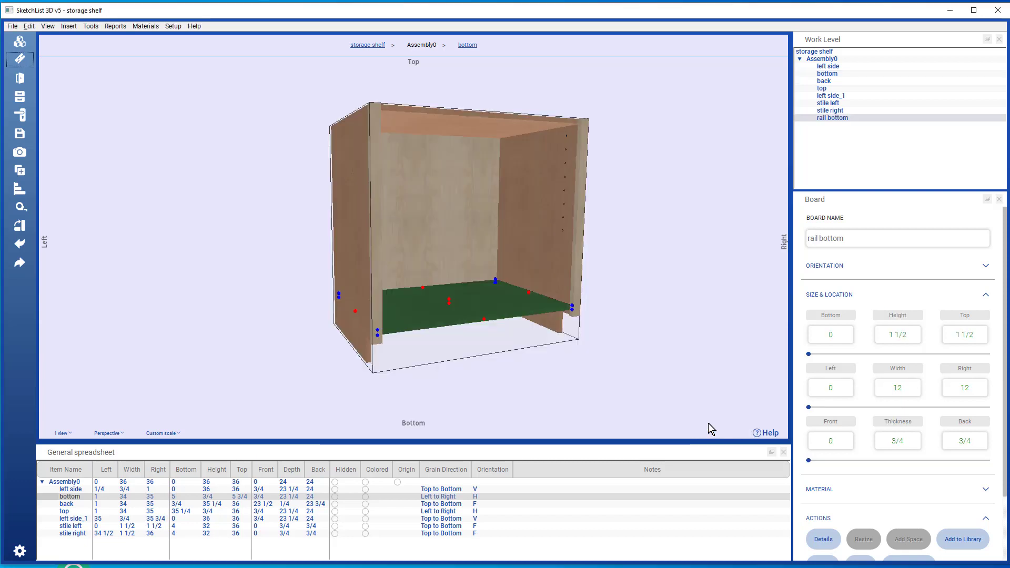
Copy the coordinates of the left stile's upper inner front corner.
left_click_drag(478, 355, 378, 228)
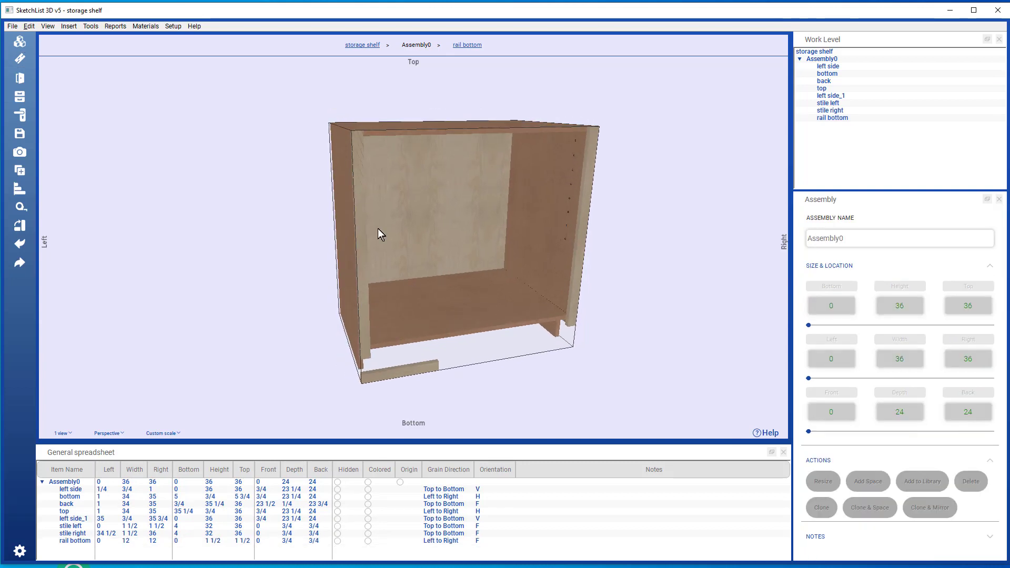
left_click(358, 197)
scroll(359, 196, "up", 2)
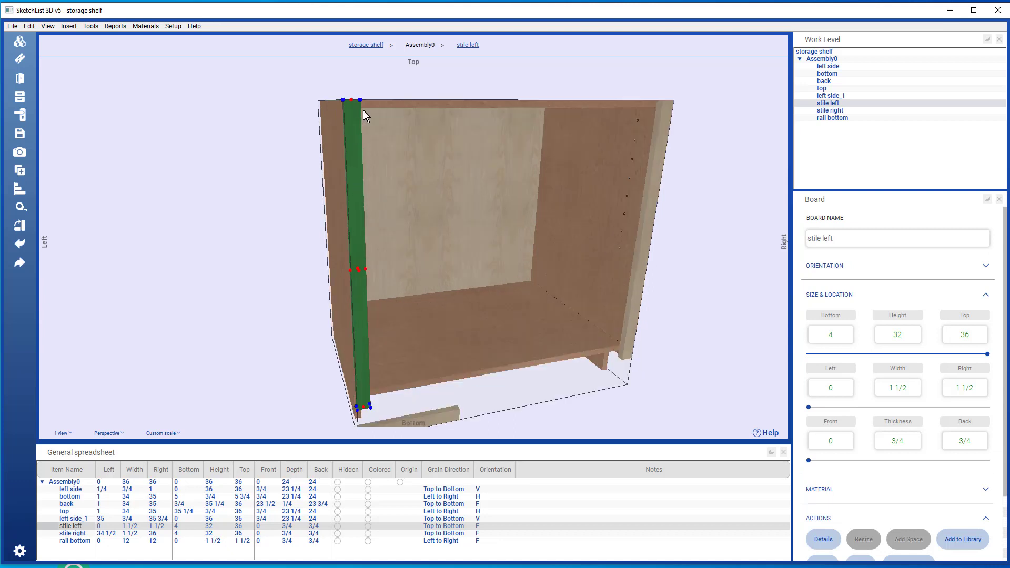
left_click_drag(361, 99, 450, 220)
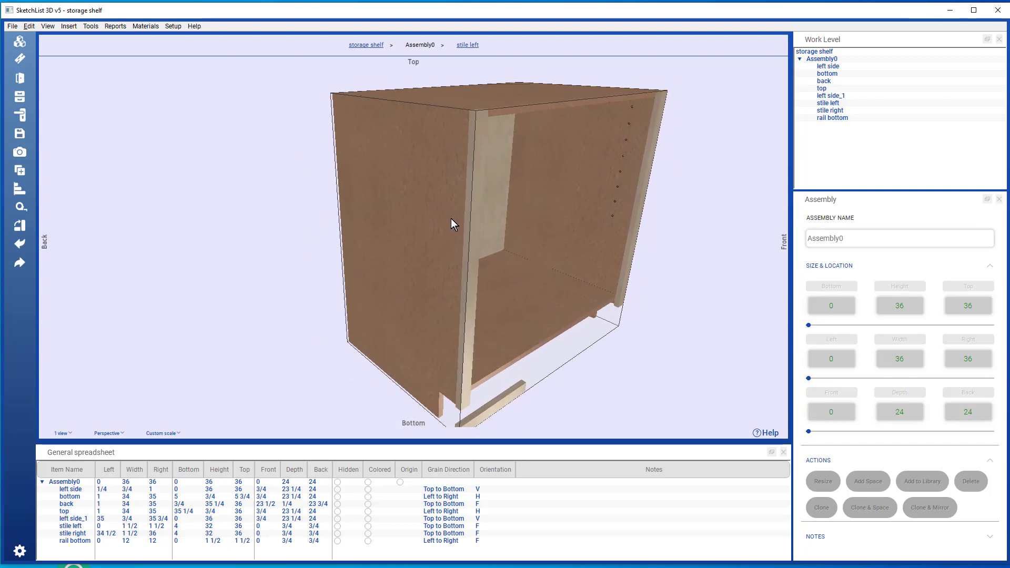
left_click(474, 178)
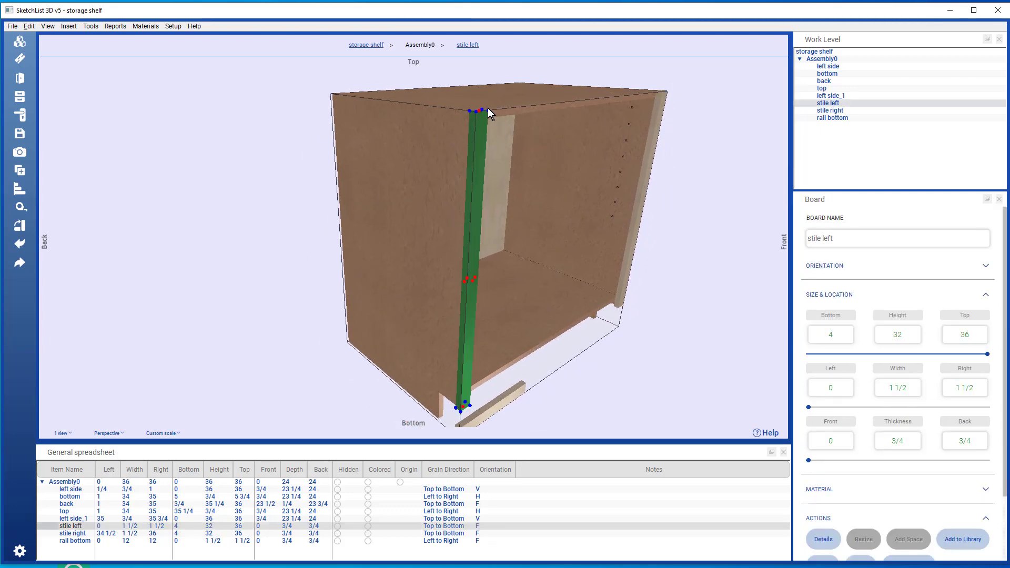
right_click(488, 110)
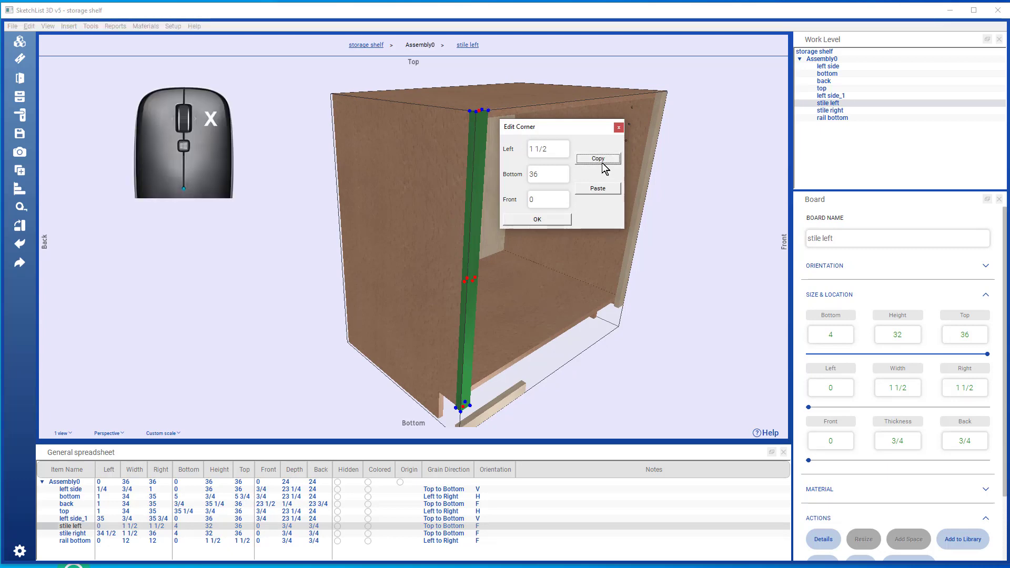
left_click(553, 220)
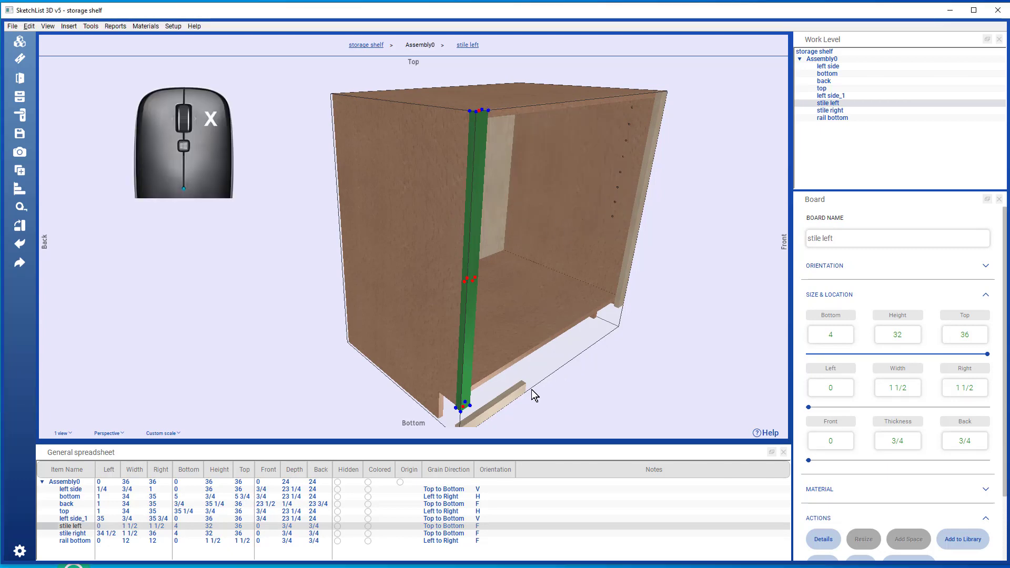
Paste the copied coordinates onto the rail's upper left front corner so it meets the left stile's top.
scroll(547, 358, "up", 5)
left_click(528, 373)
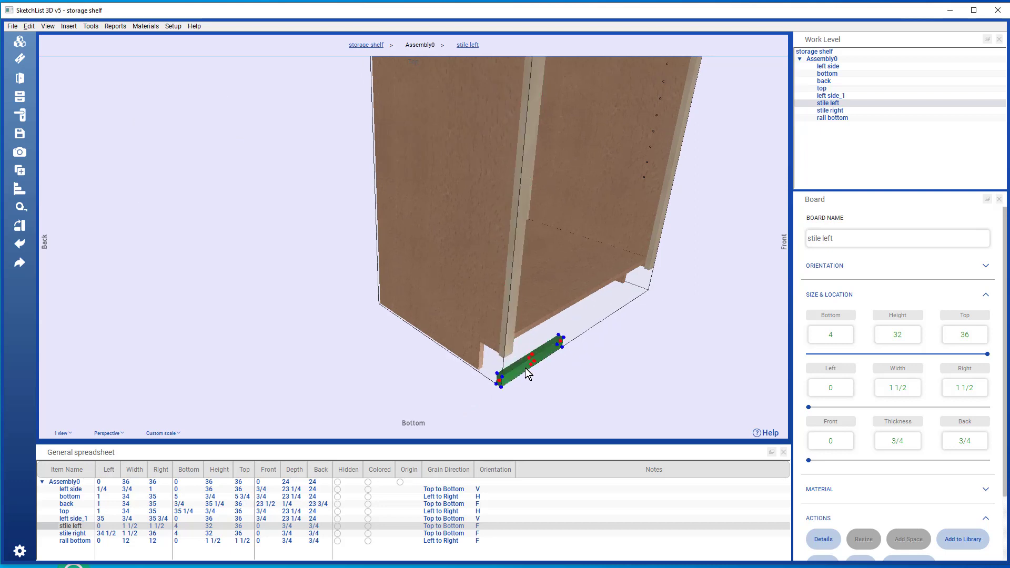
left_click(500, 379)
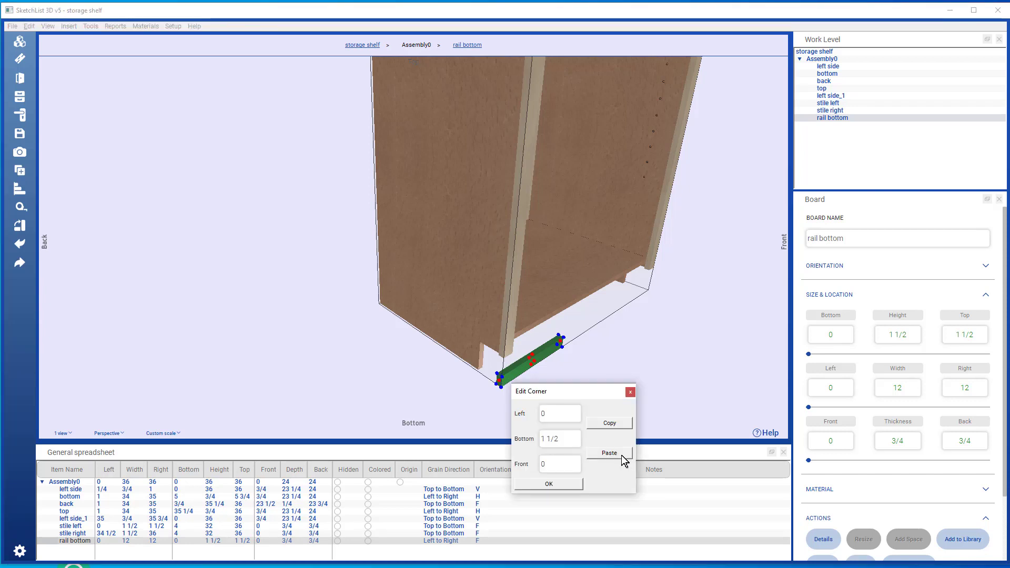
left_click(621, 455)
left_click(568, 484)
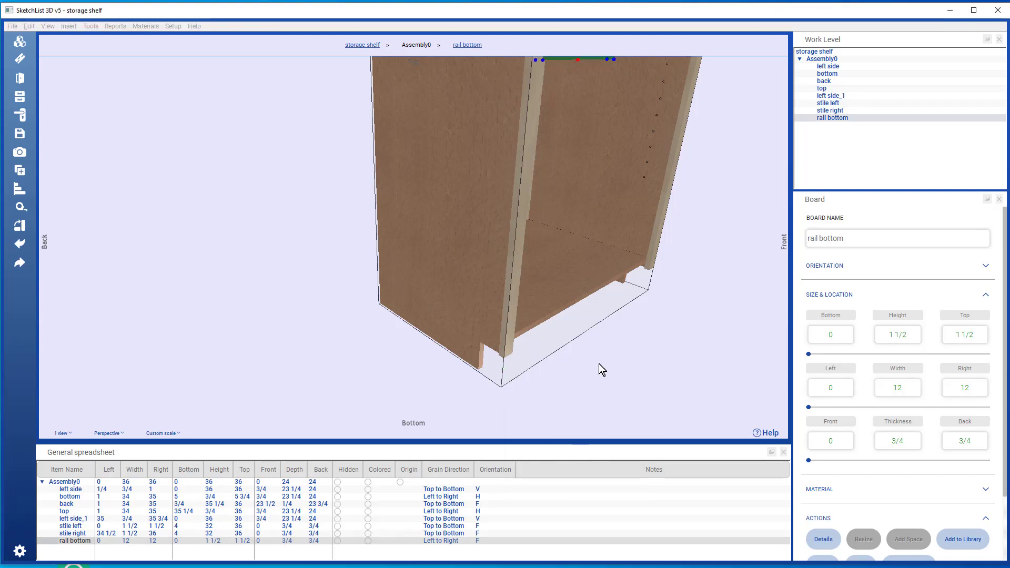
Extend the rail's right end to 34.5 so it meets the inner edge of the right stile.
scroll(537, 244, "down", 3)
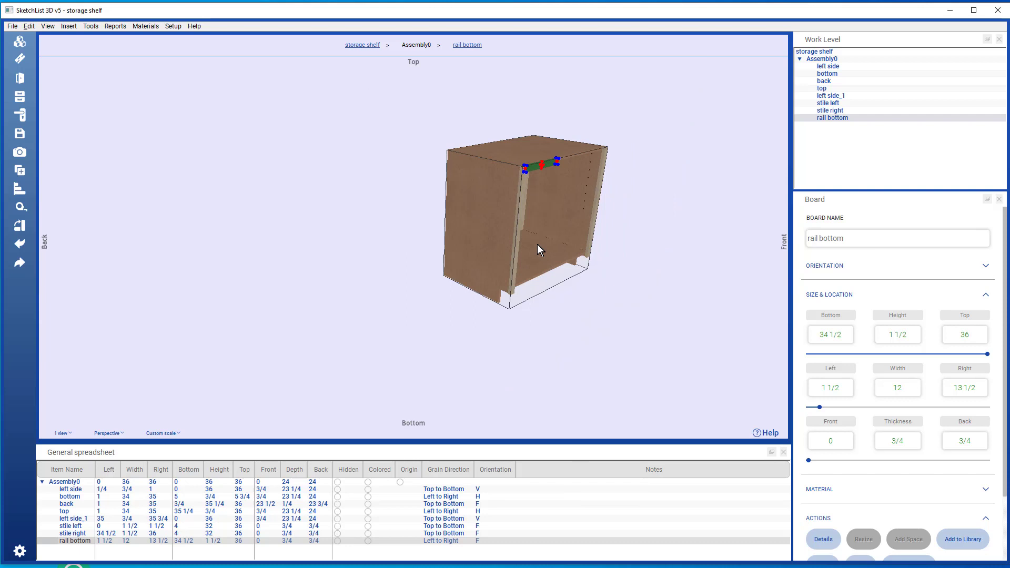
left_click(459, 218)
double_click(545, 202)
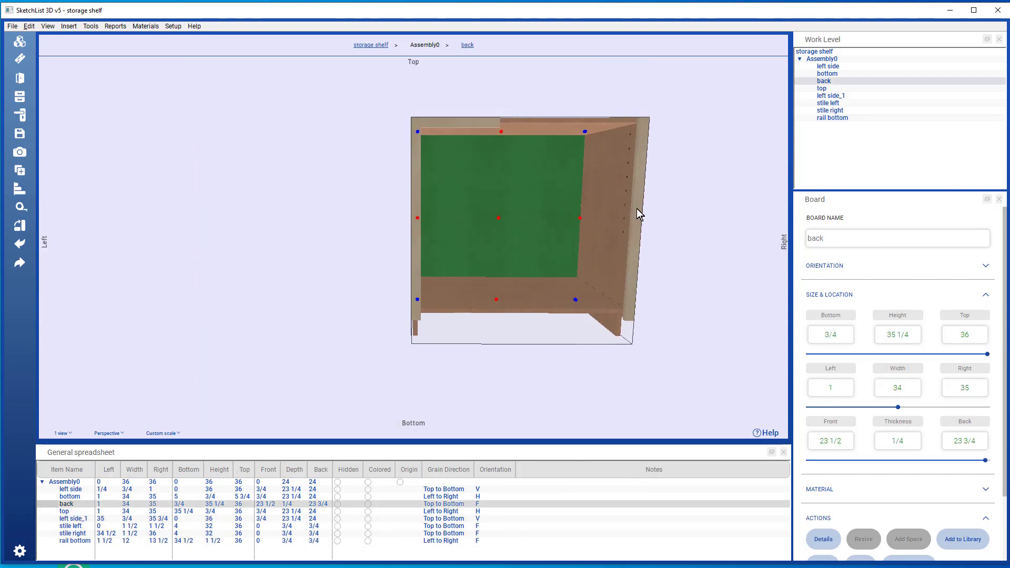
left_click(637, 210)
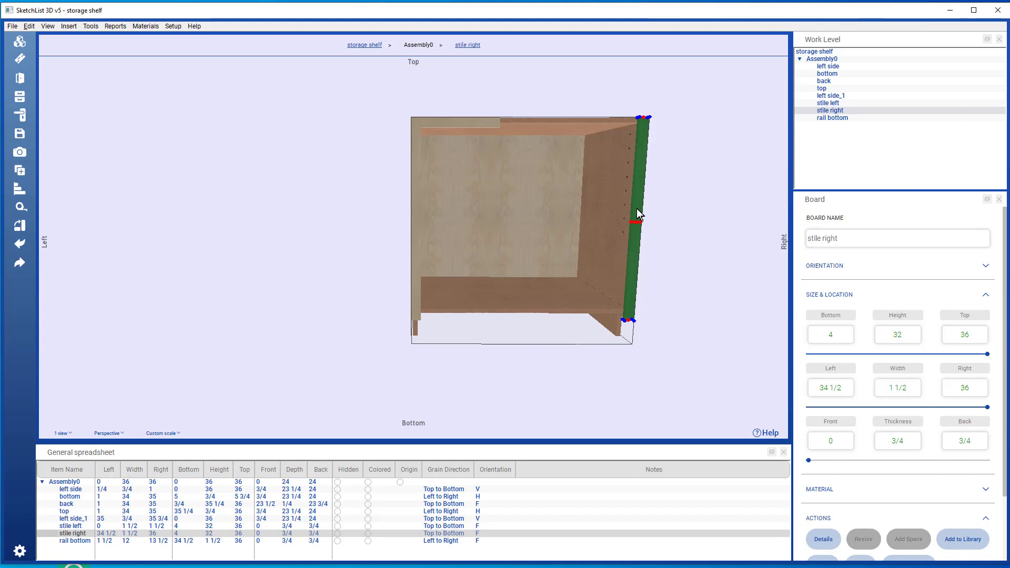
left_click(483, 126)
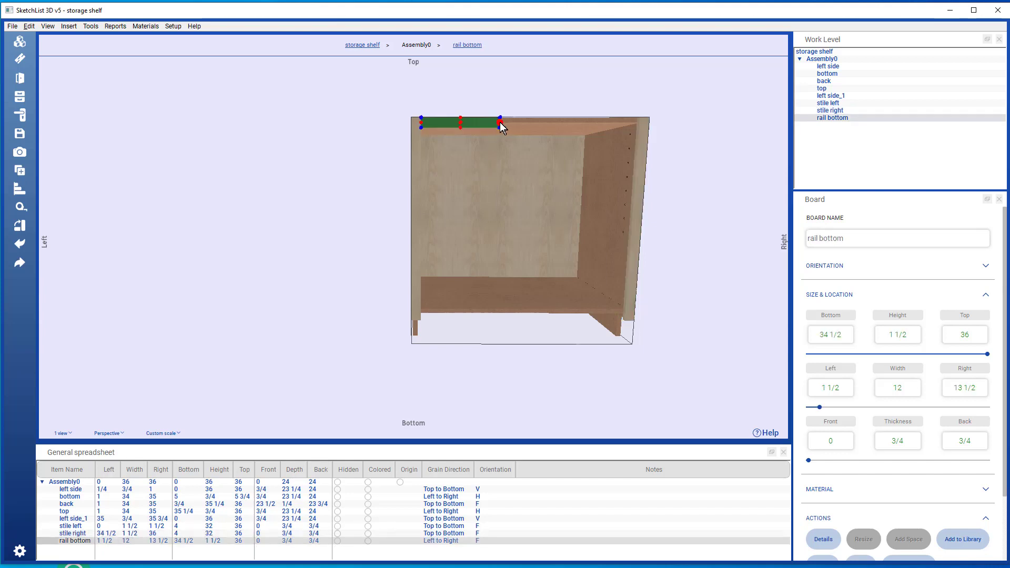
left_click(499, 123)
left_click(562, 170)
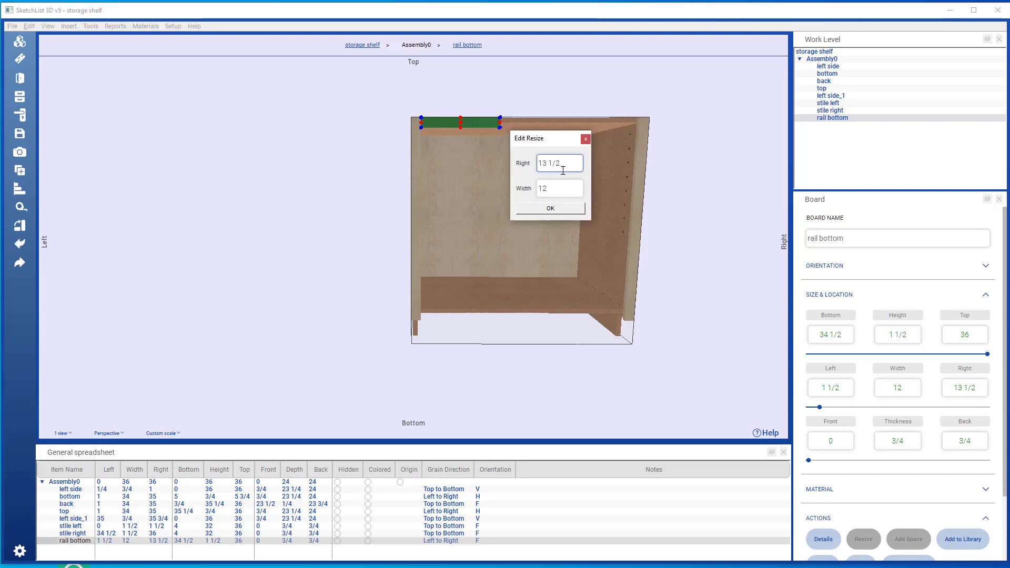
double_click(566, 167)
type("34")
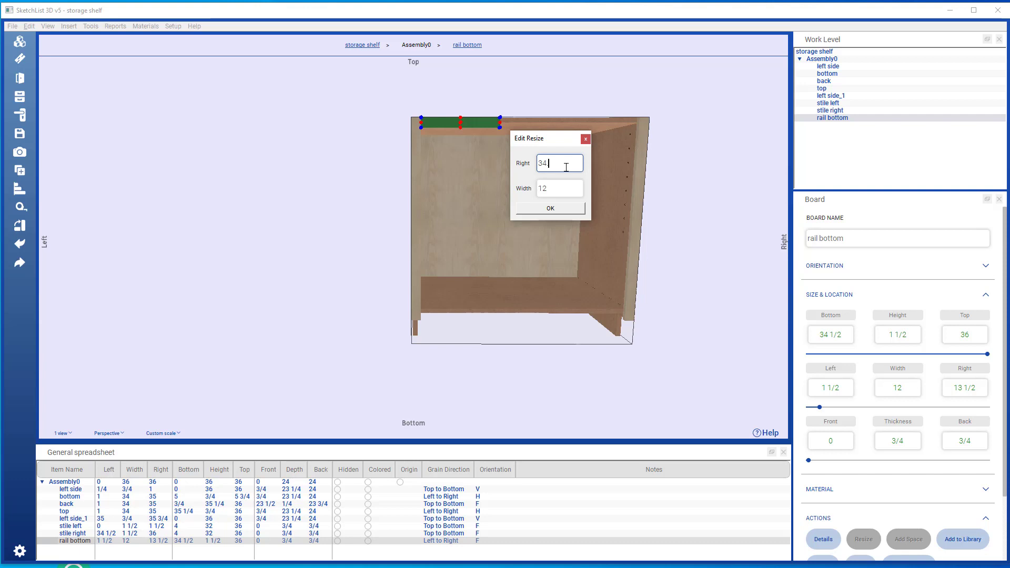
type(".5")
left_click(559, 207)
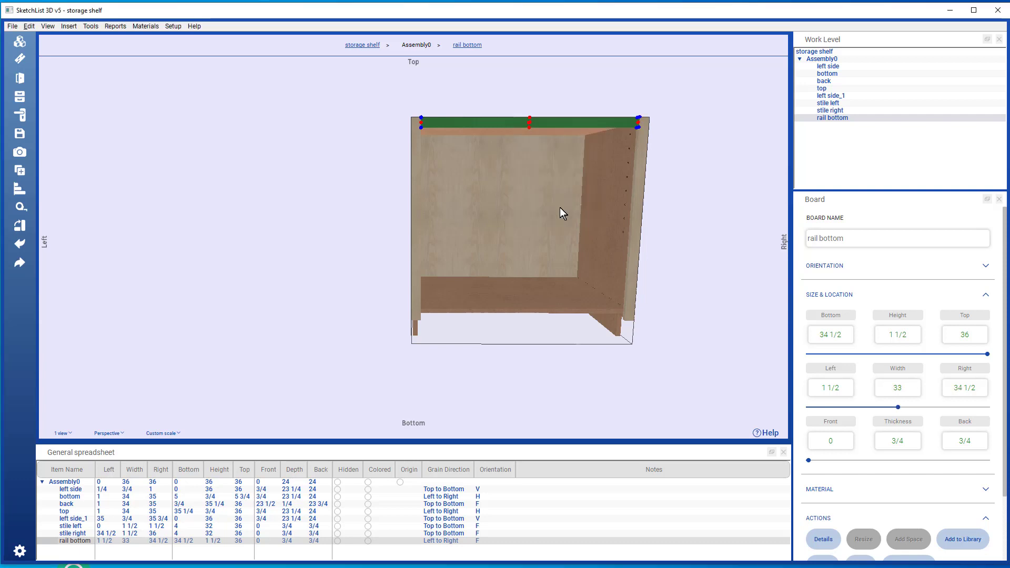
Rename the resized rail as rail top and clone it in place.
left_click(560, 207)
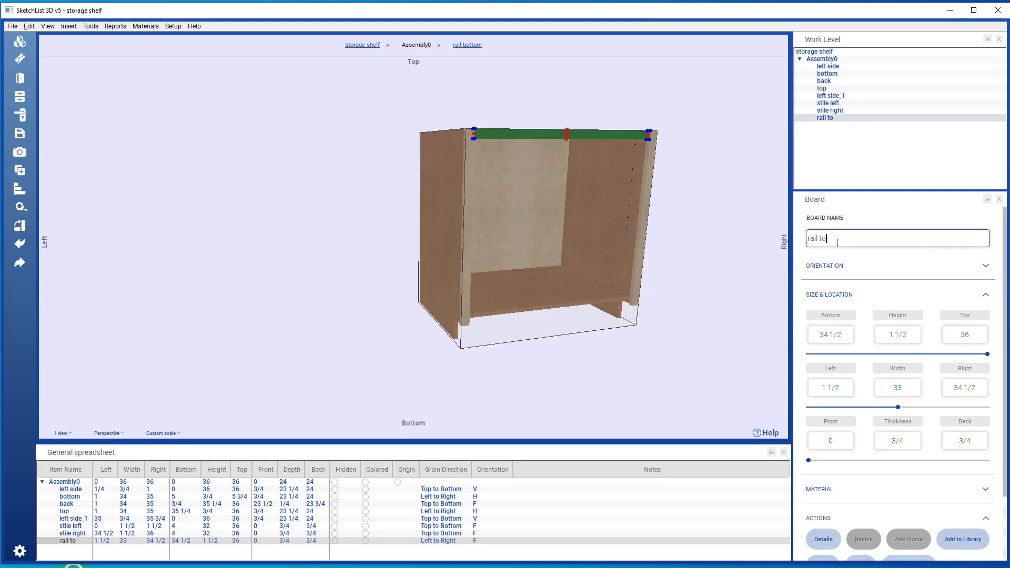
type("p")
scroll(885, 314, "down", 2)
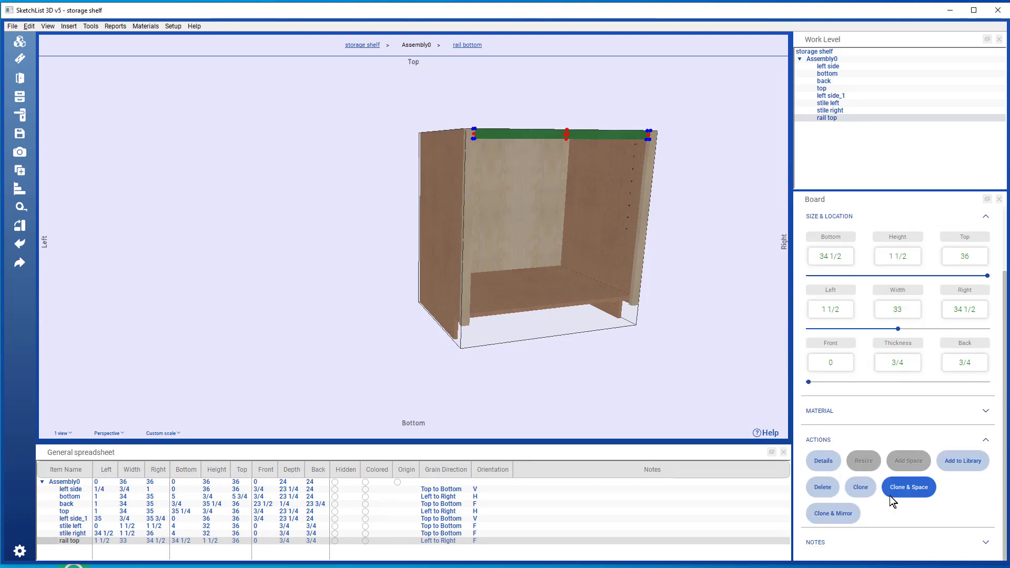
left_click(860, 487)
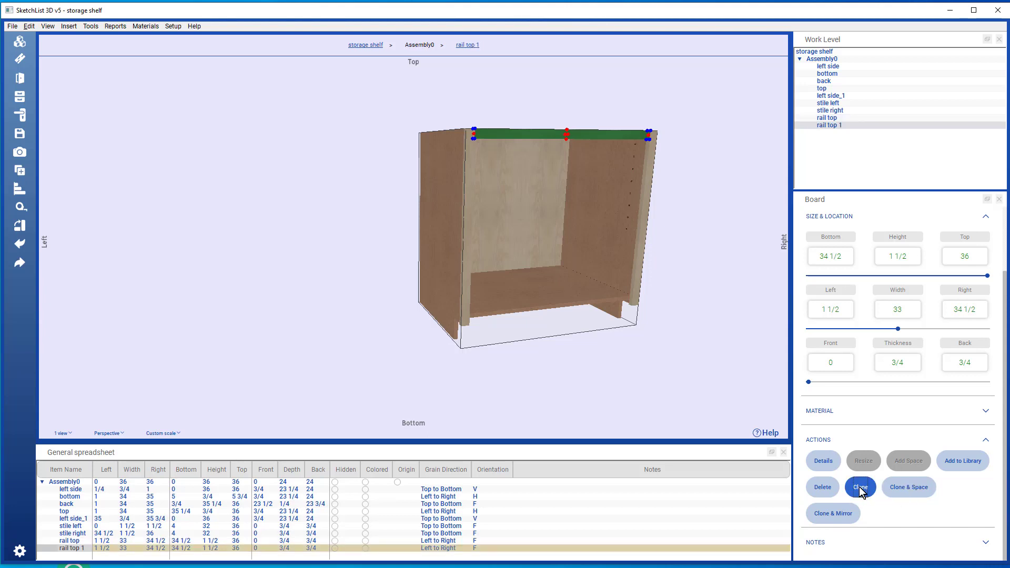
Set the cloned rail's top to 5.75 and recalculate its bottom so it keeps its height.
left_click(982, 256)
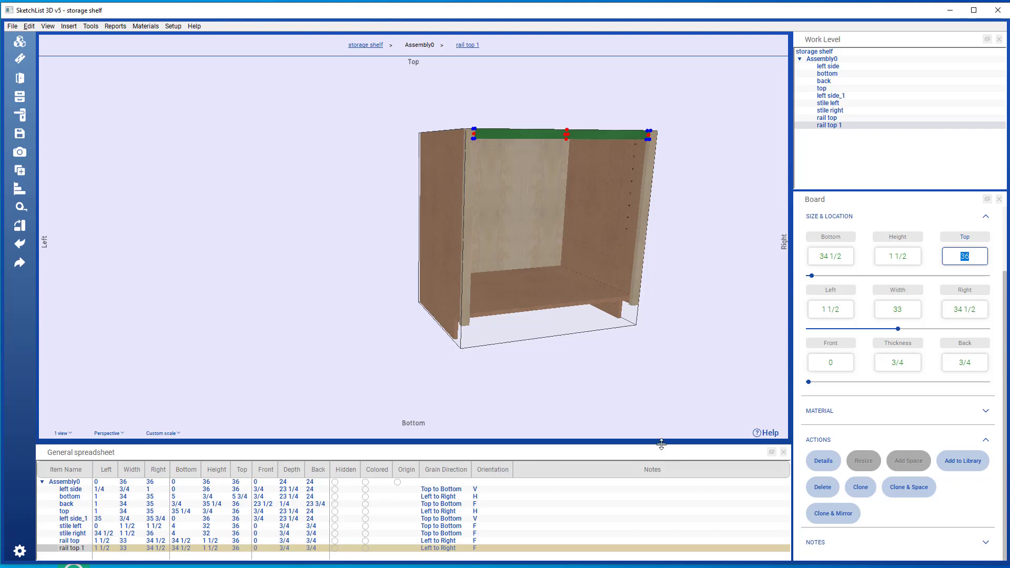
type("5.75")
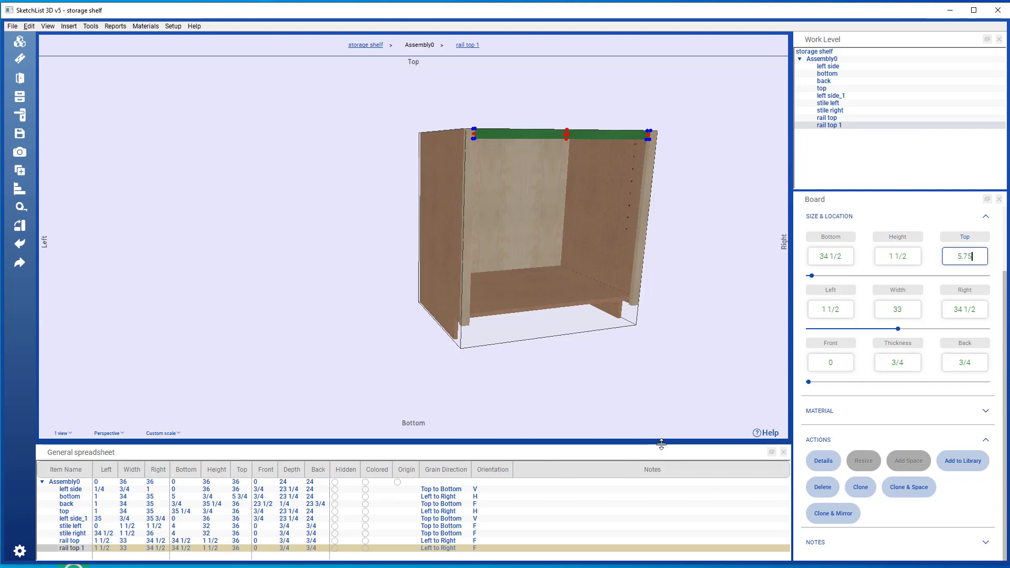
left_click(831, 238)
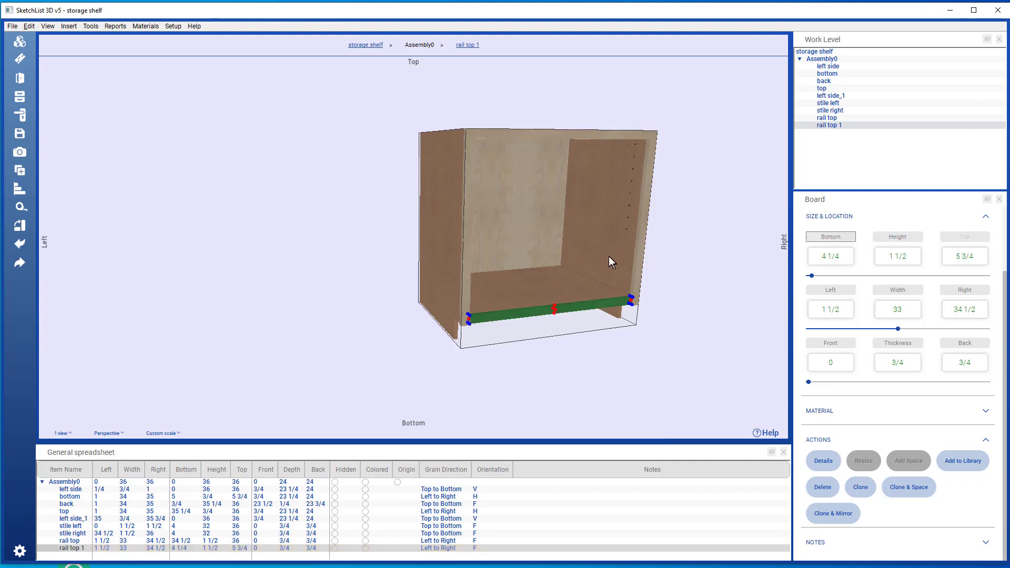
Open the details of the cabinet's bottom board.
left_click(620, 216)
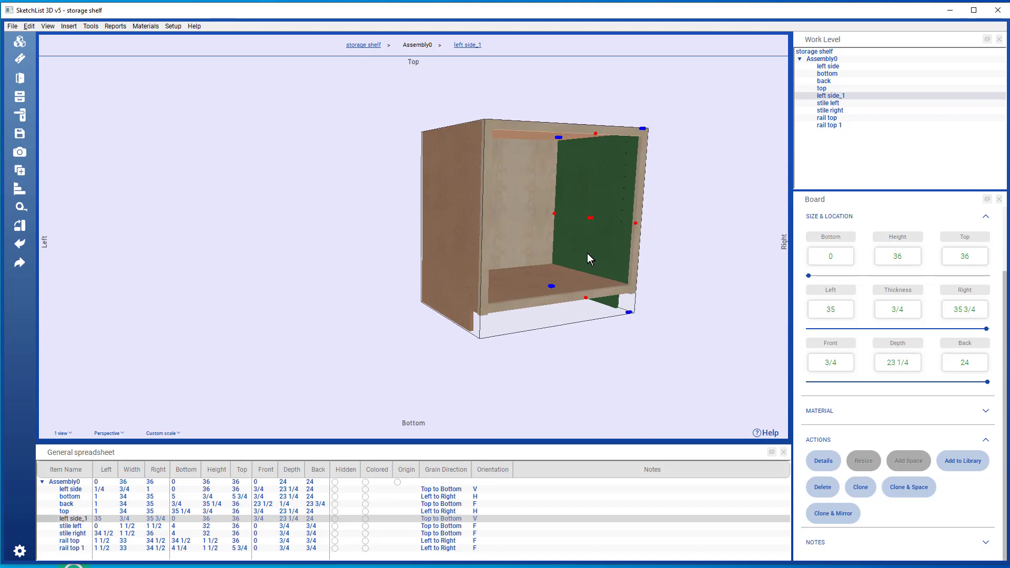
right_click_drag(586, 253, 532, 273)
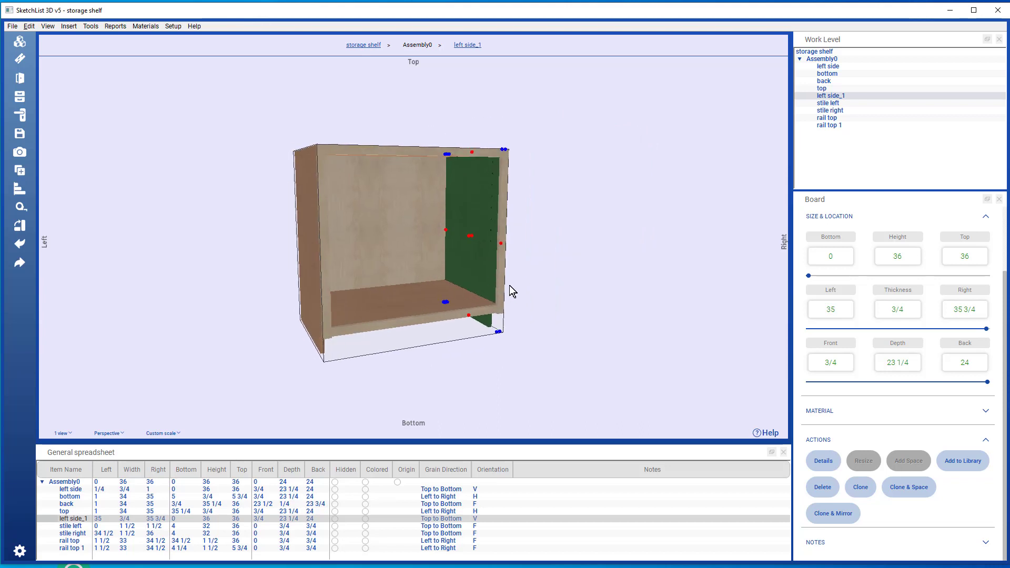
left_click(428, 302)
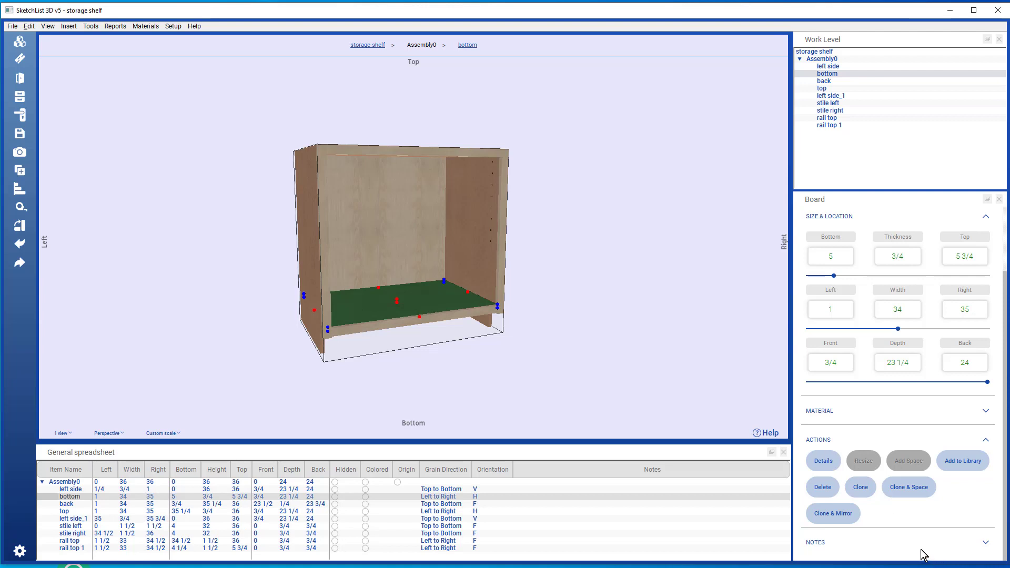
left_click(814, 463)
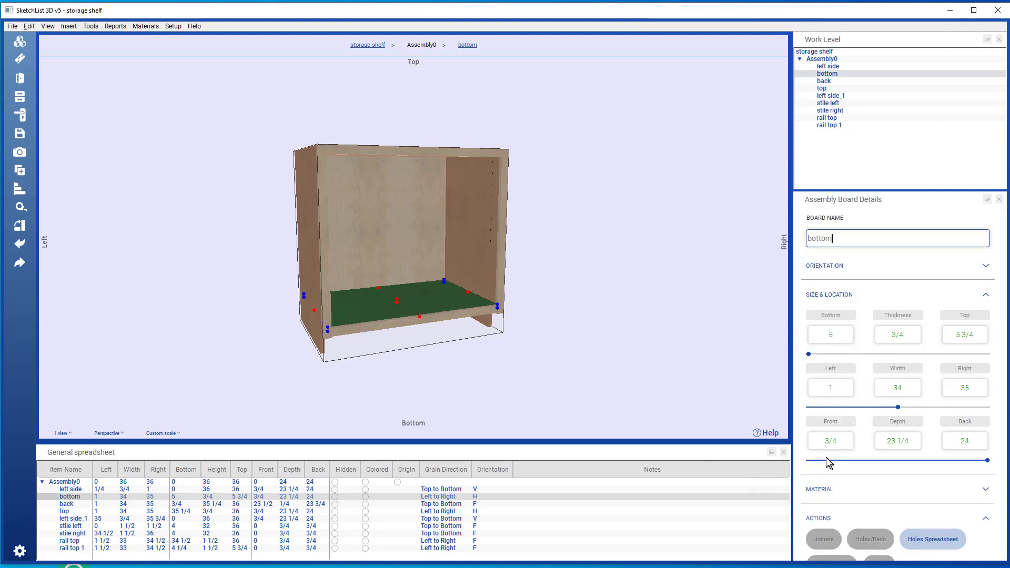
scroll(846, 492, "down", 2)
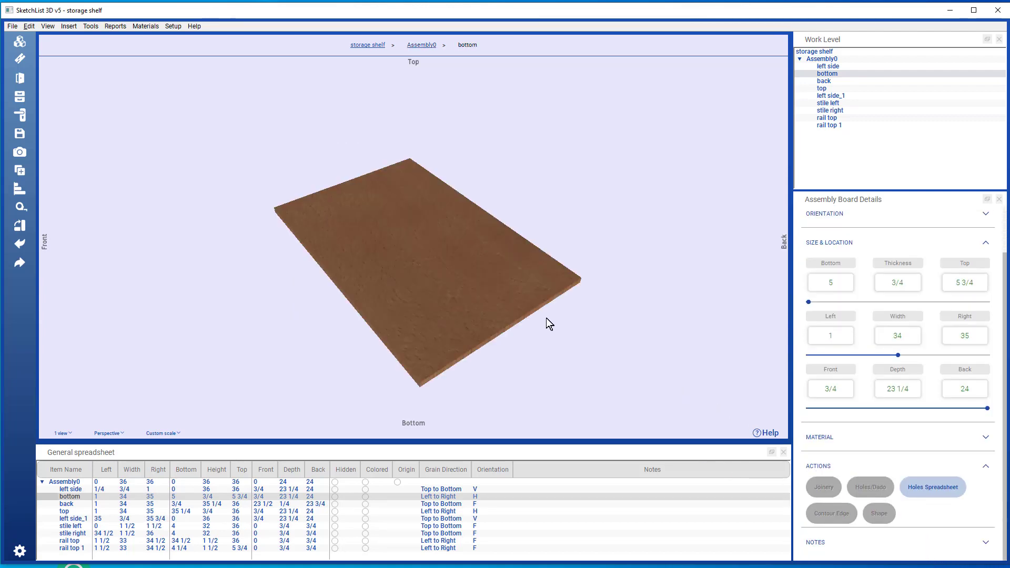
Select the bottom board's right end edge and open the joinery settings for it.
left_click(542, 301)
right_click_drag(547, 298, 576, 273)
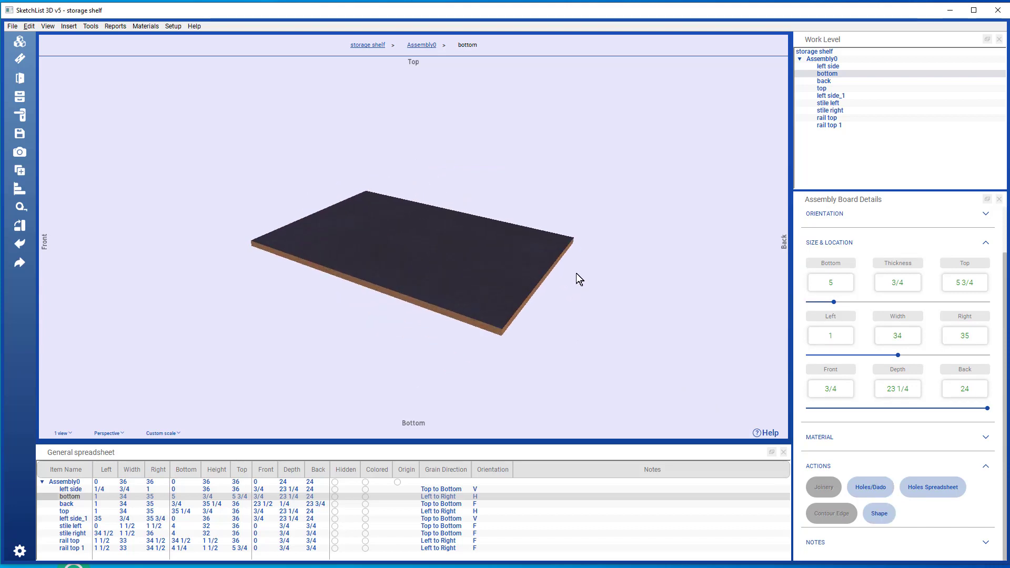
left_click(554, 268)
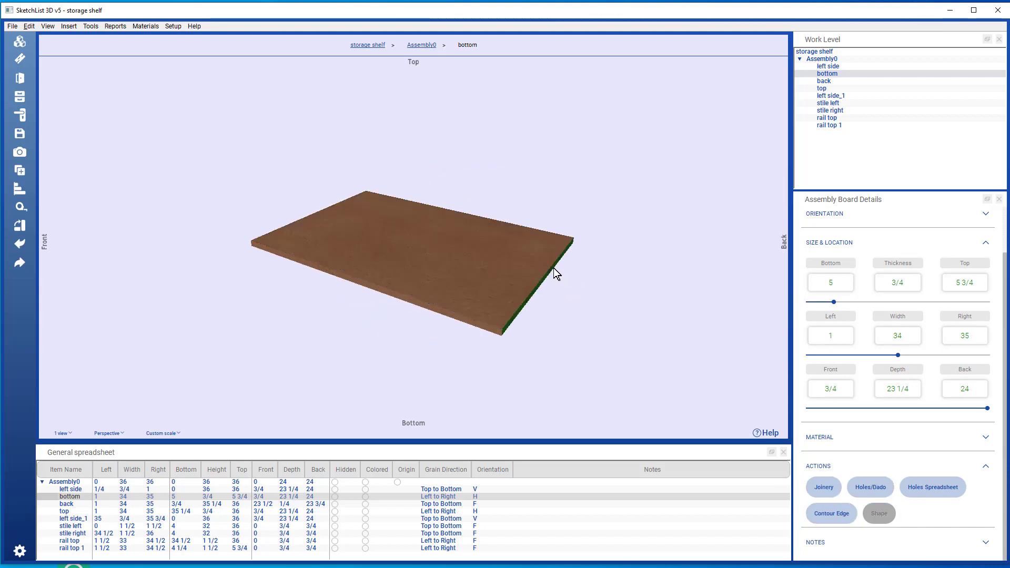
right_click_drag(554, 267, 563, 248)
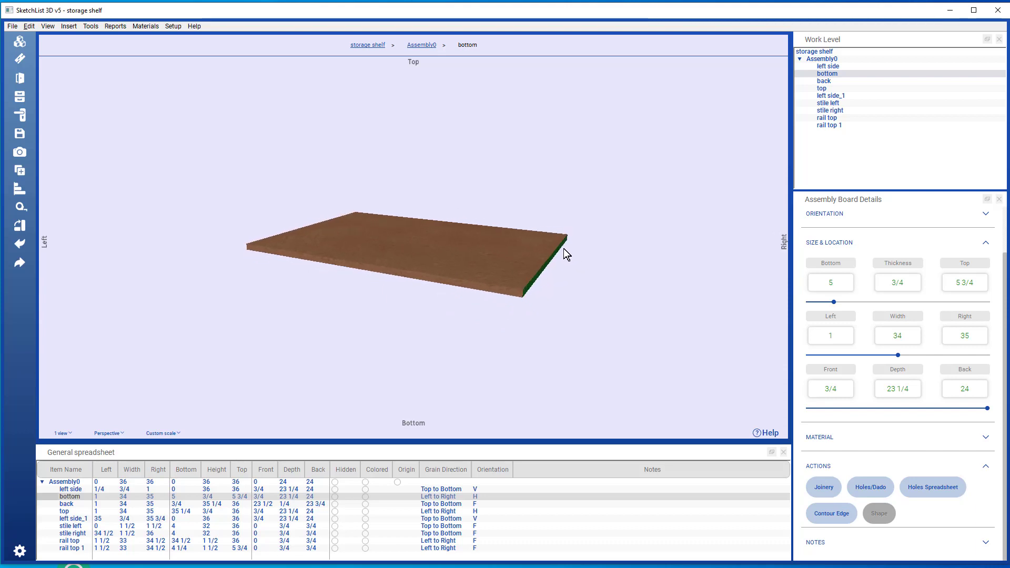
left_click(823, 487)
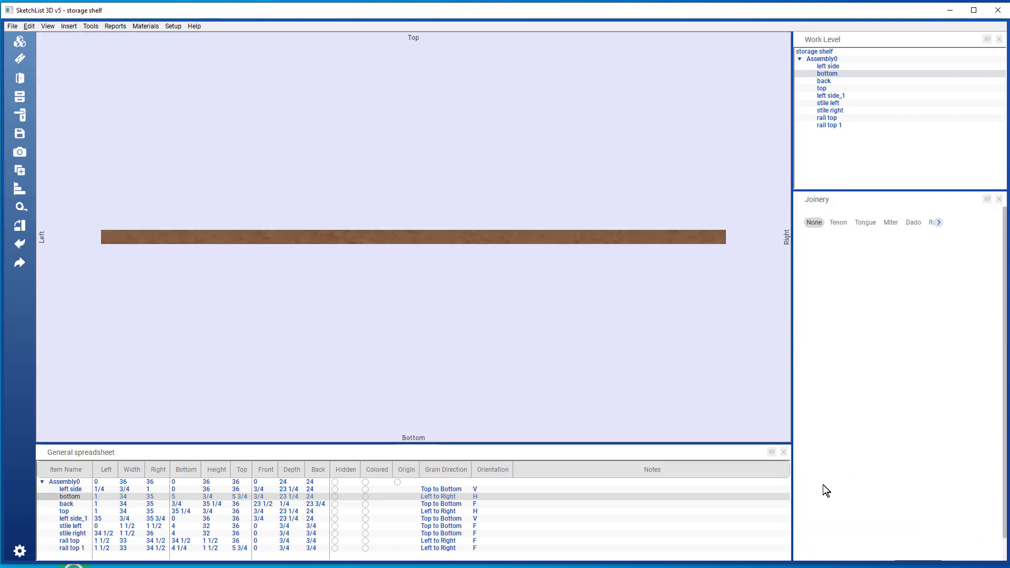
right_click_drag(707, 235, 577, 243)
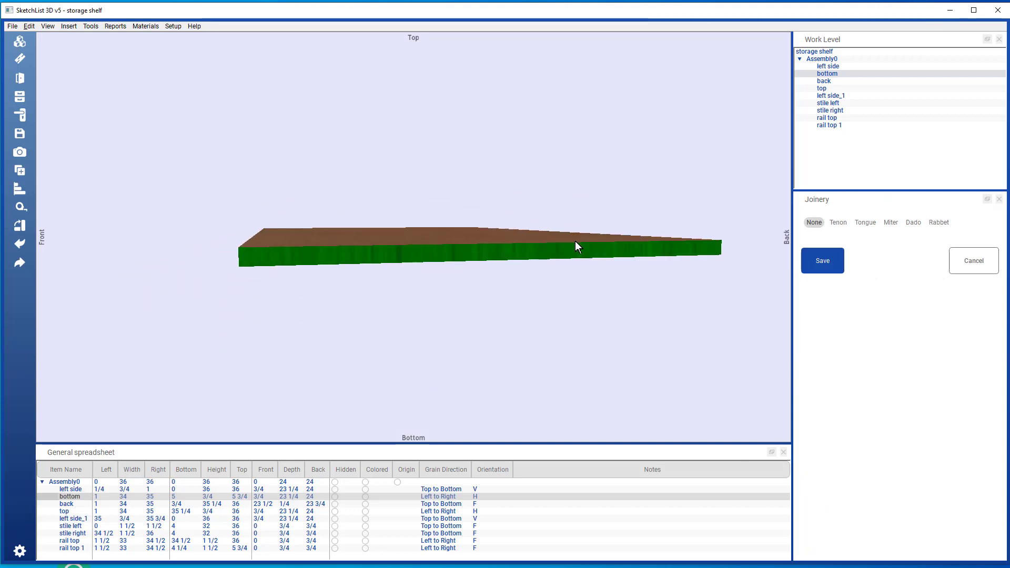
Add a tenon to the bottom board's right end with Value 2 set to .75, automatically centered, and Value Z 1/4, and save it.
left_click(839, 223)
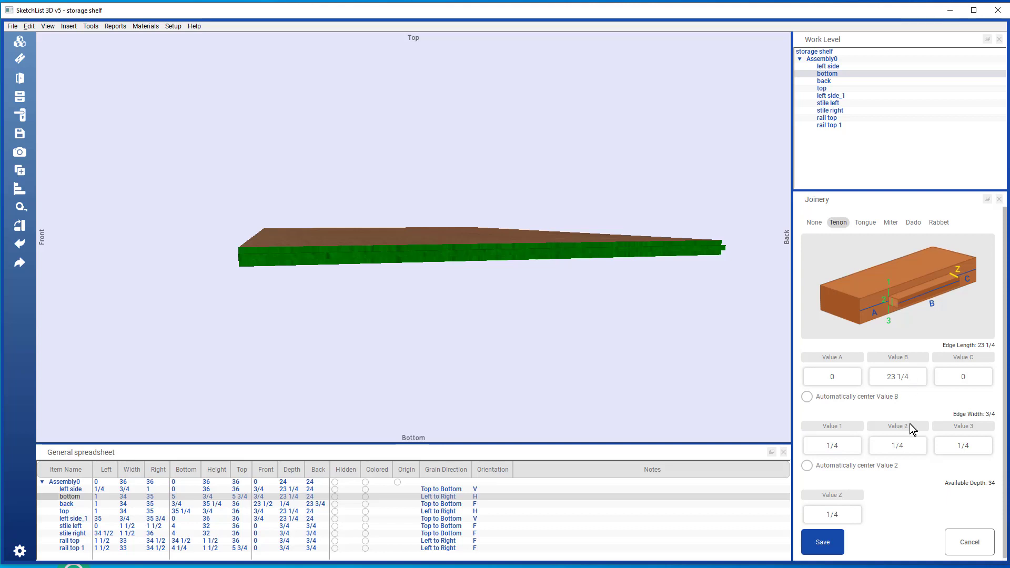
left_click(910, 438)
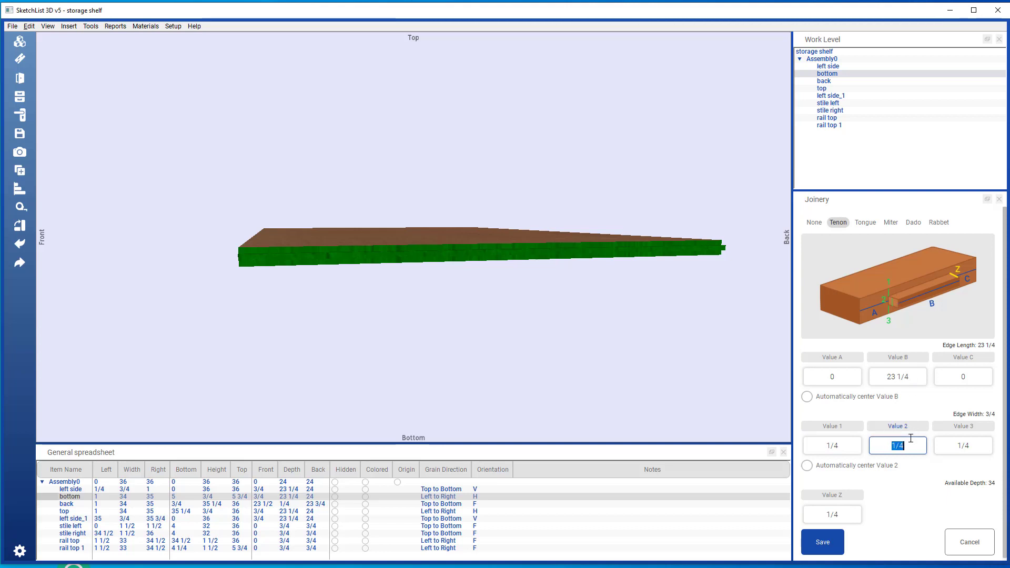
key("BackSpace")
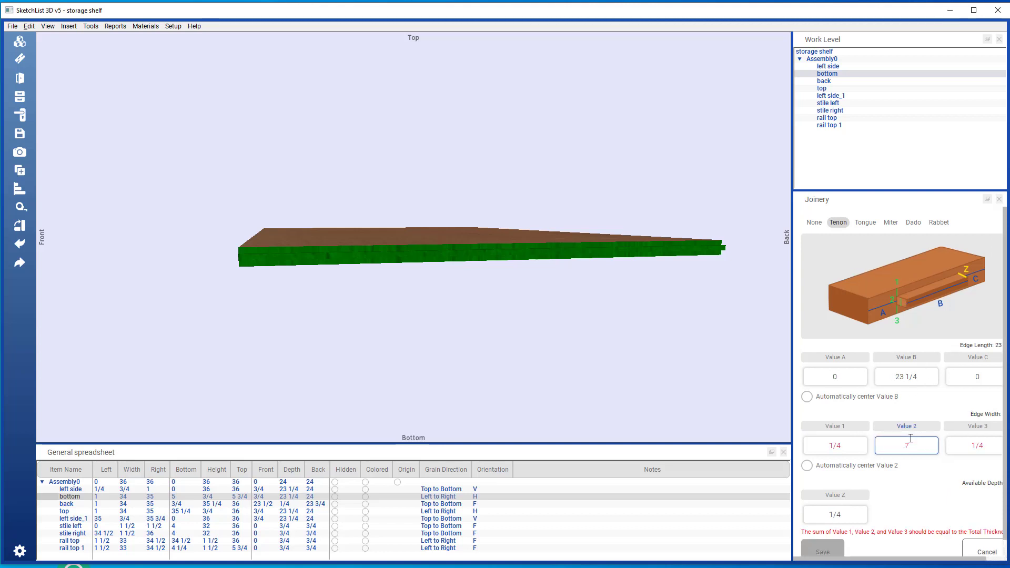
type(".75")
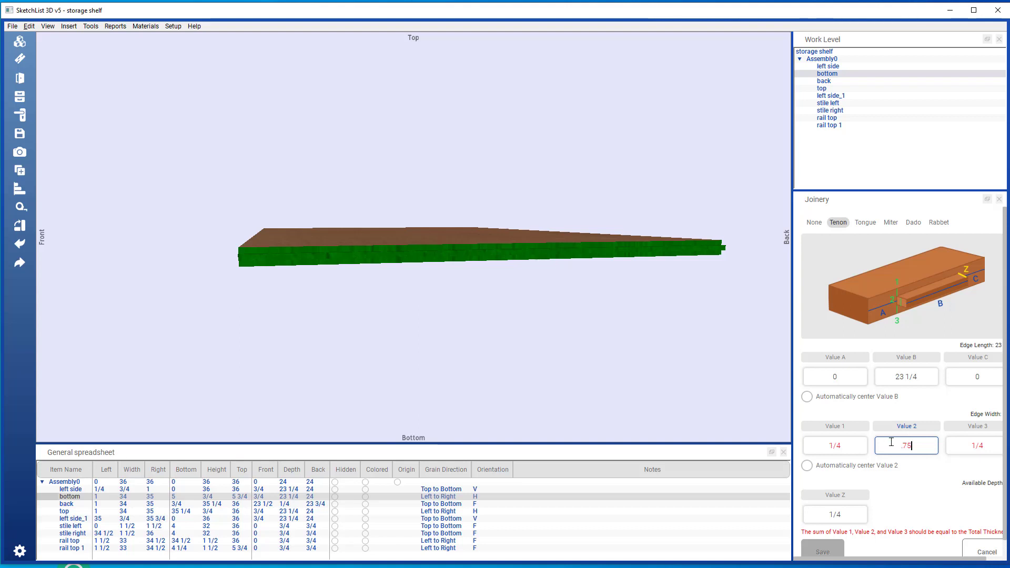
left_click(808, 466)
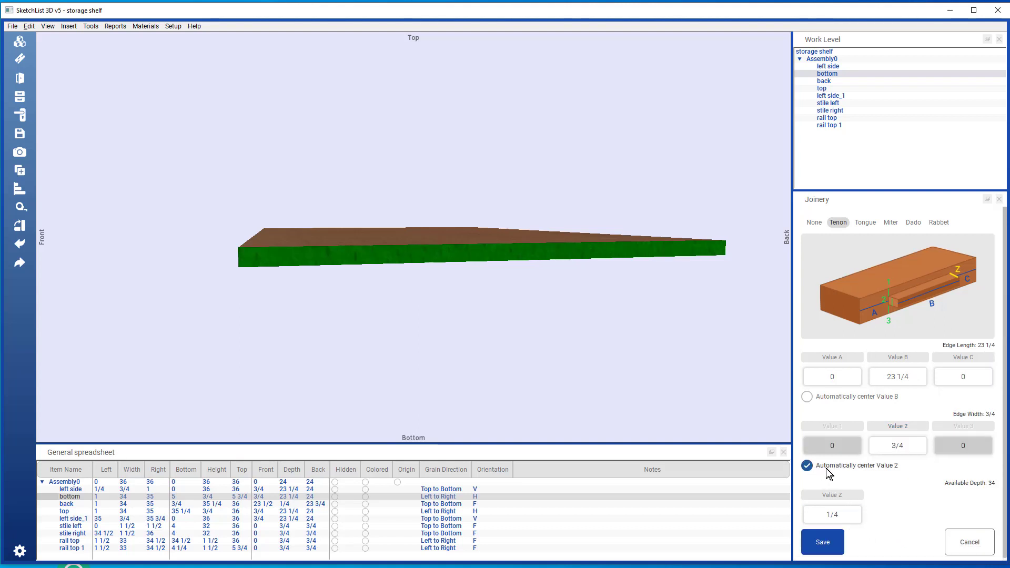
left_click(849, 513)
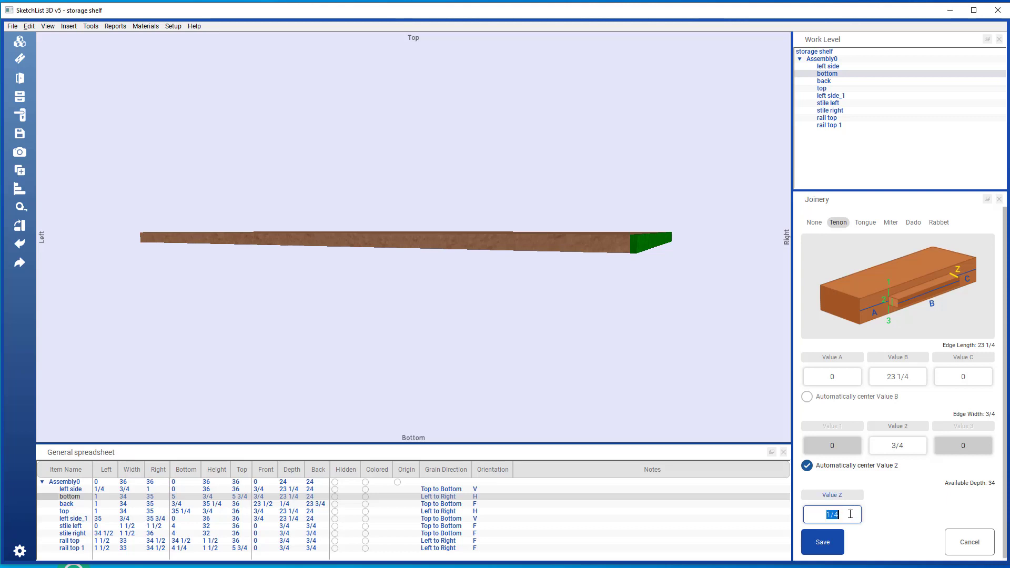
left_click(812, 544)
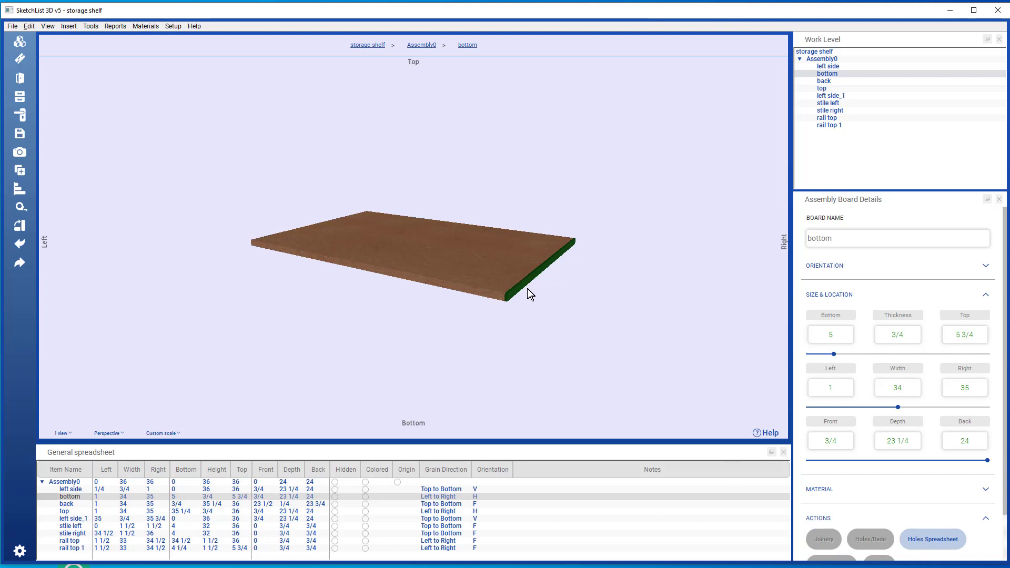
Inspect the bottom board's edges, and return to Assembly0 to view the whole cabinet.
middle_click_drag(527, 288, 564, 294)
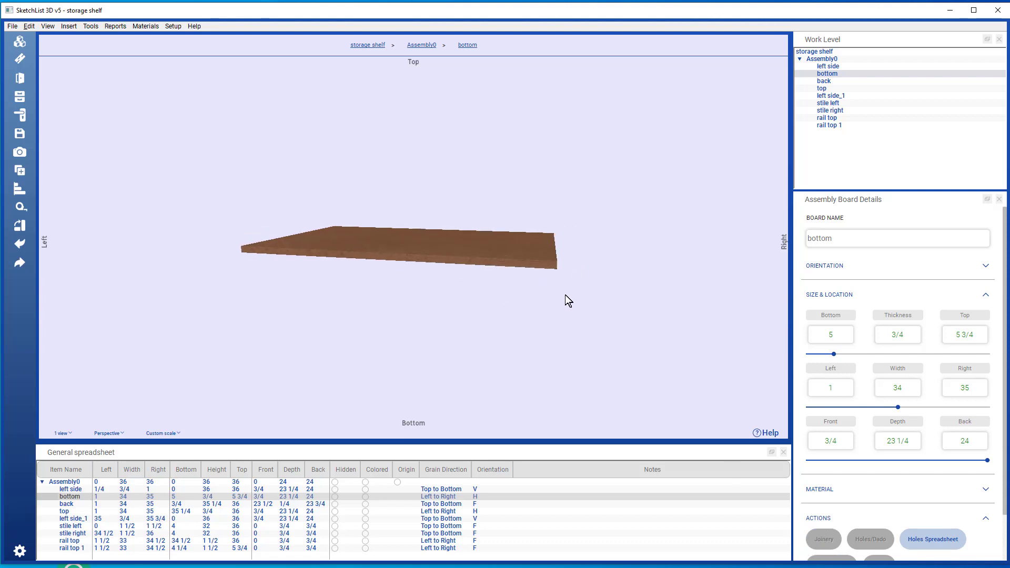
middle_click_drag(503, 259, 458, 267)
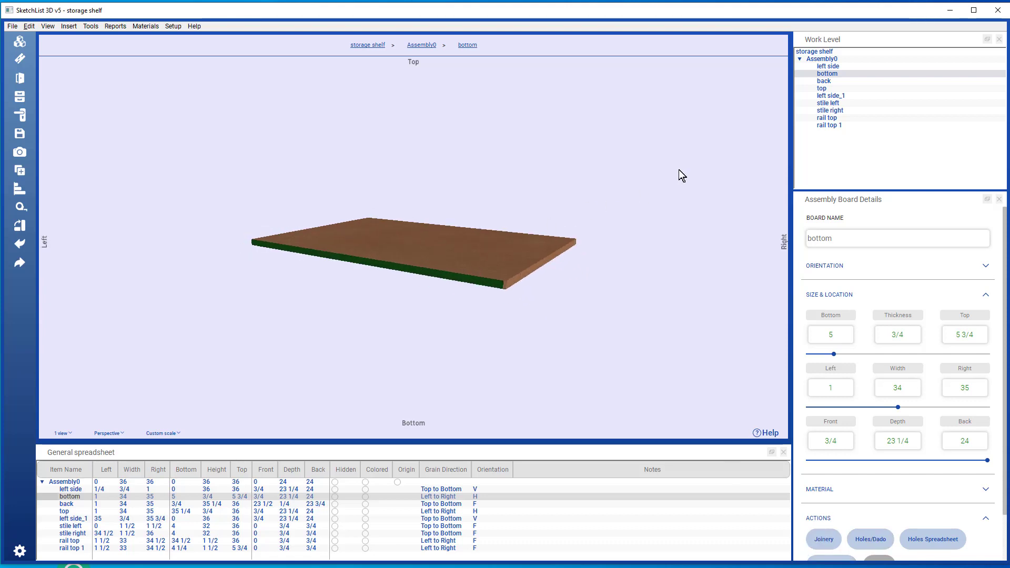
left_click(832, 60)
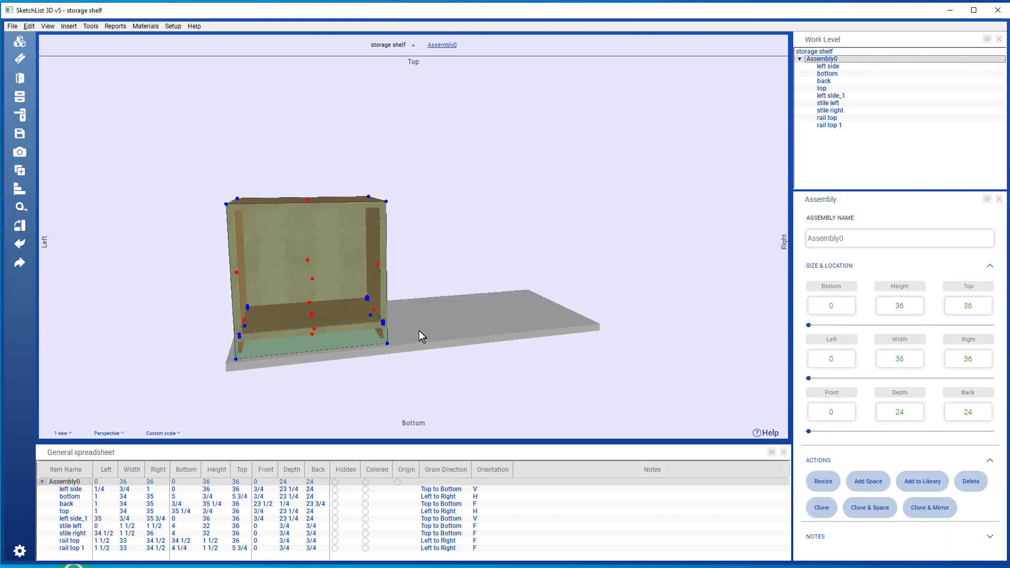
mouse_move(439, 314)
left_mouse_down()
mouse_move(452, 316)
mouse_move(436, 319)
left_mouse_up()
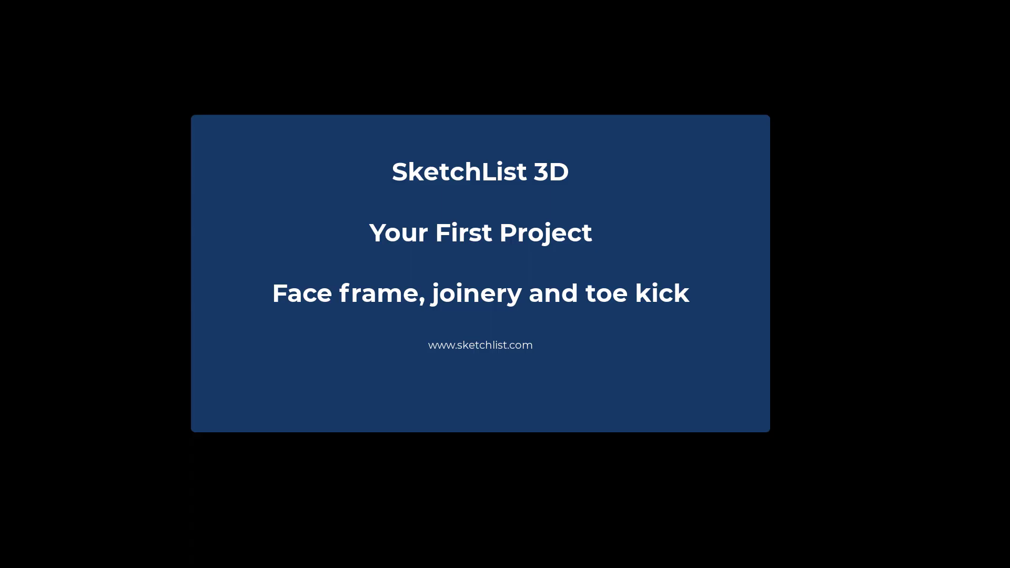